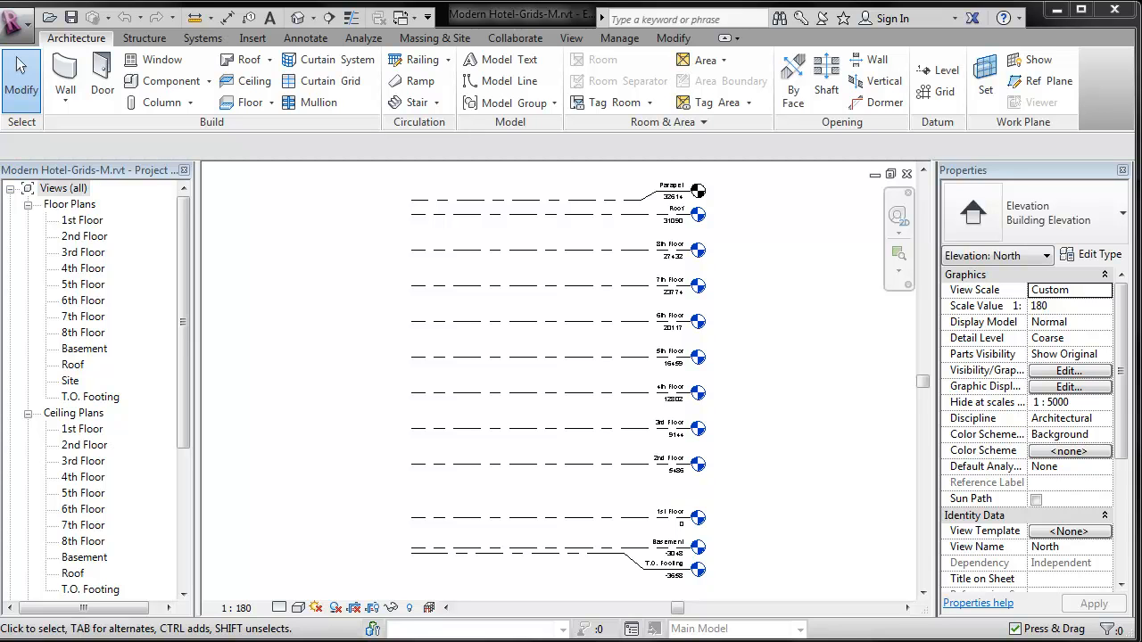
# - In the 1st Floor plan, import Hotel Lobby Floor Plan-M.dwg for the current view only, in Black and White, positioned Auto - Origin to Origin
pyautogui.doubleClick(69, 221)
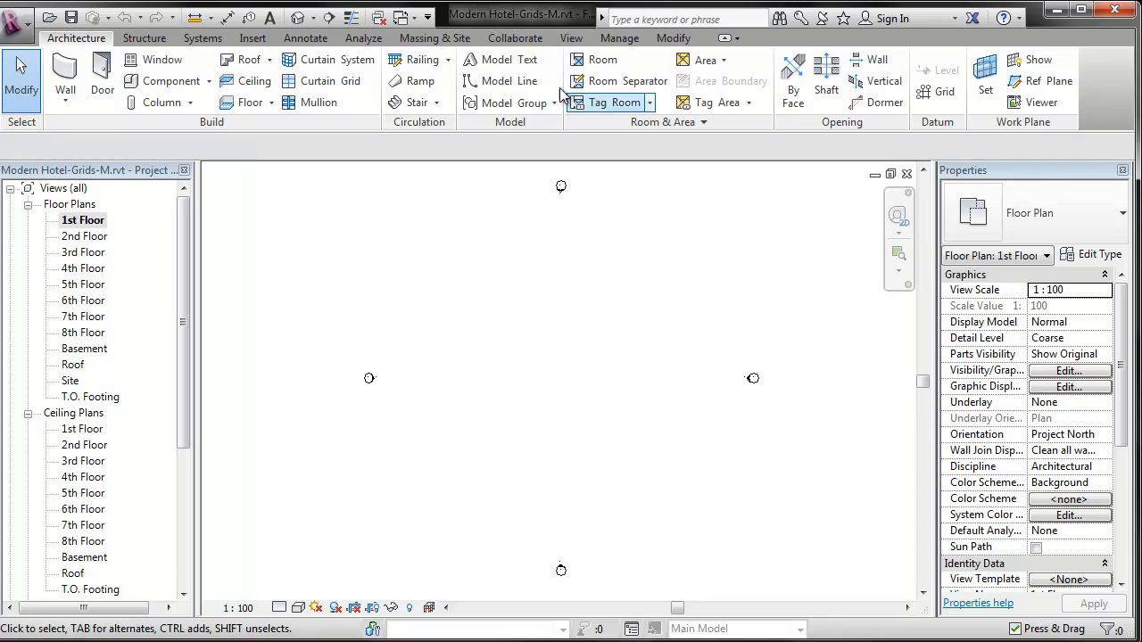
pyautogui.click(252, 42)
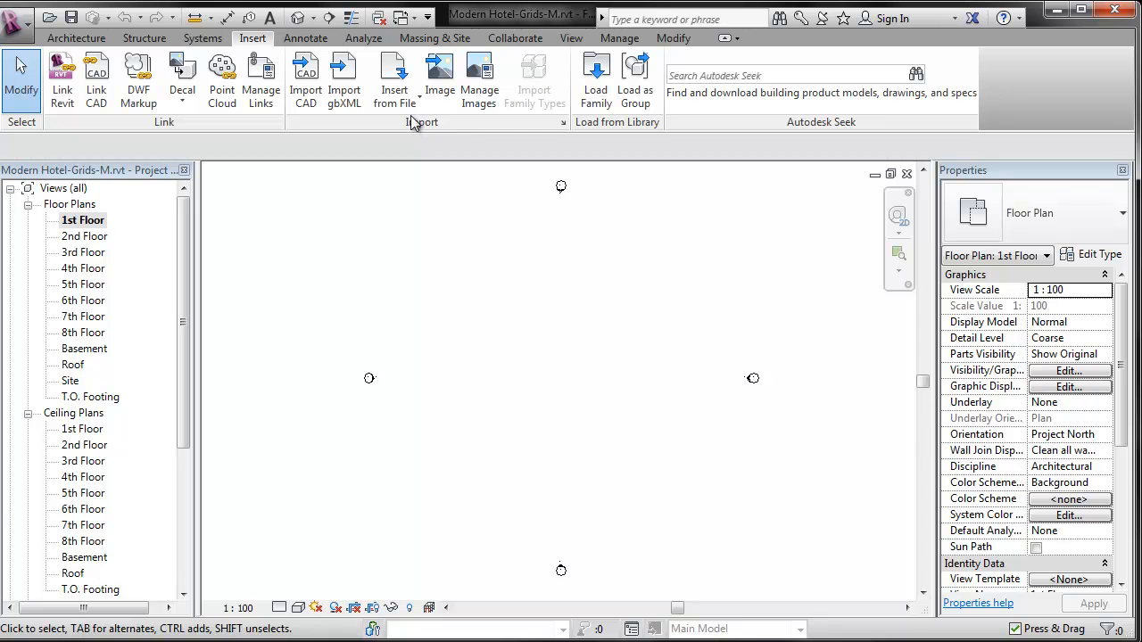
pyautogui.click(314, 90)
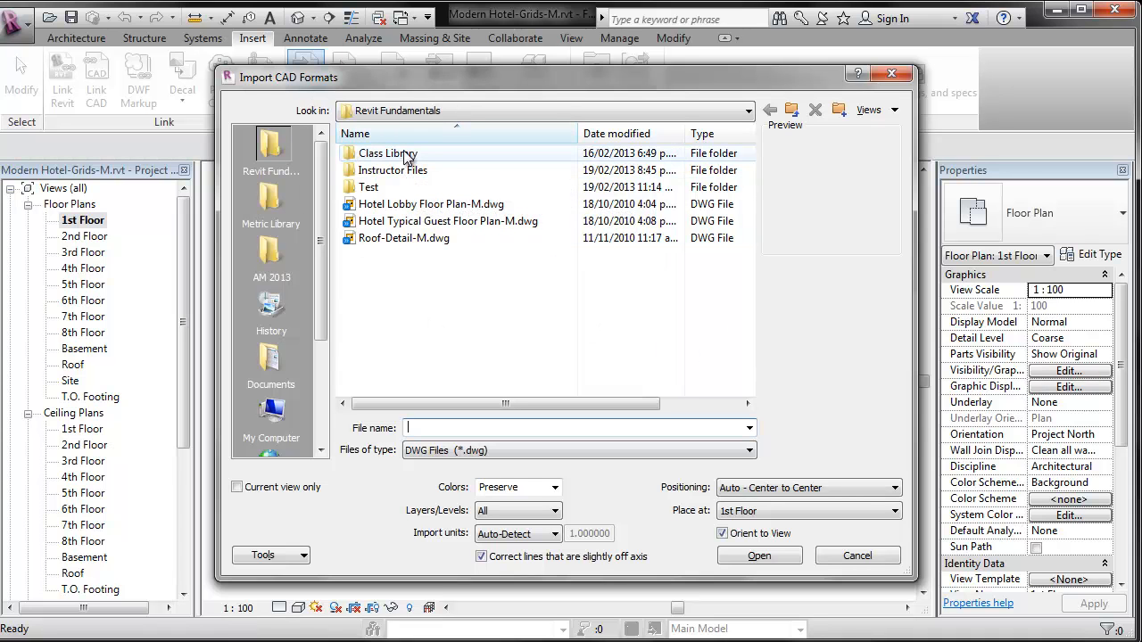
pyautogui.click(482, 209)
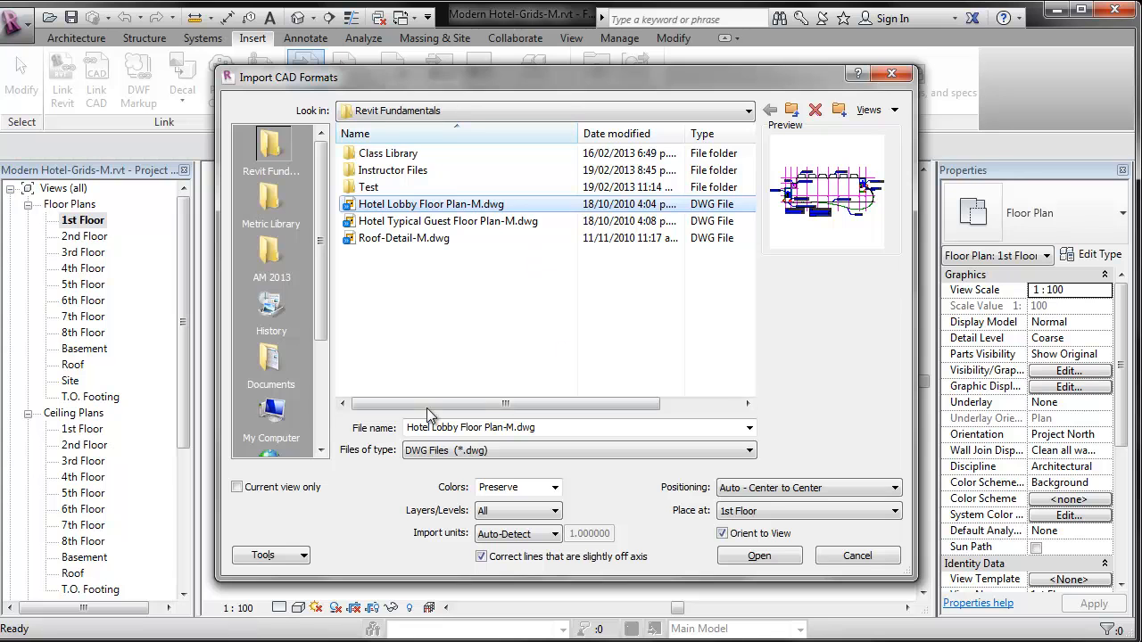
pyautogui.click(238, 487)
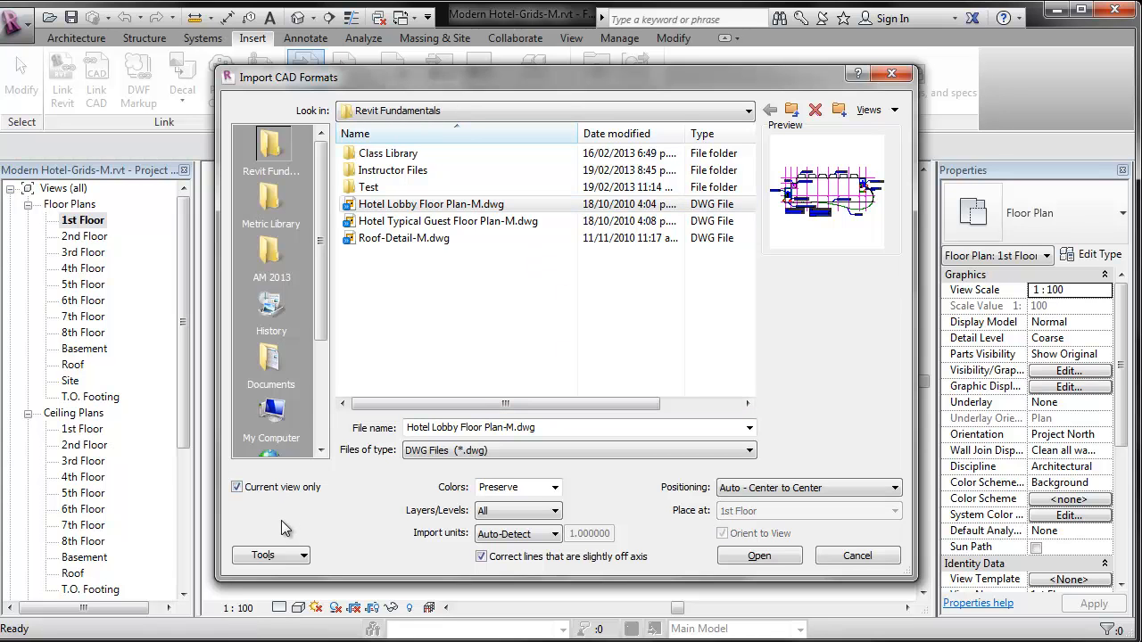
pyautogui.click(554, 487)
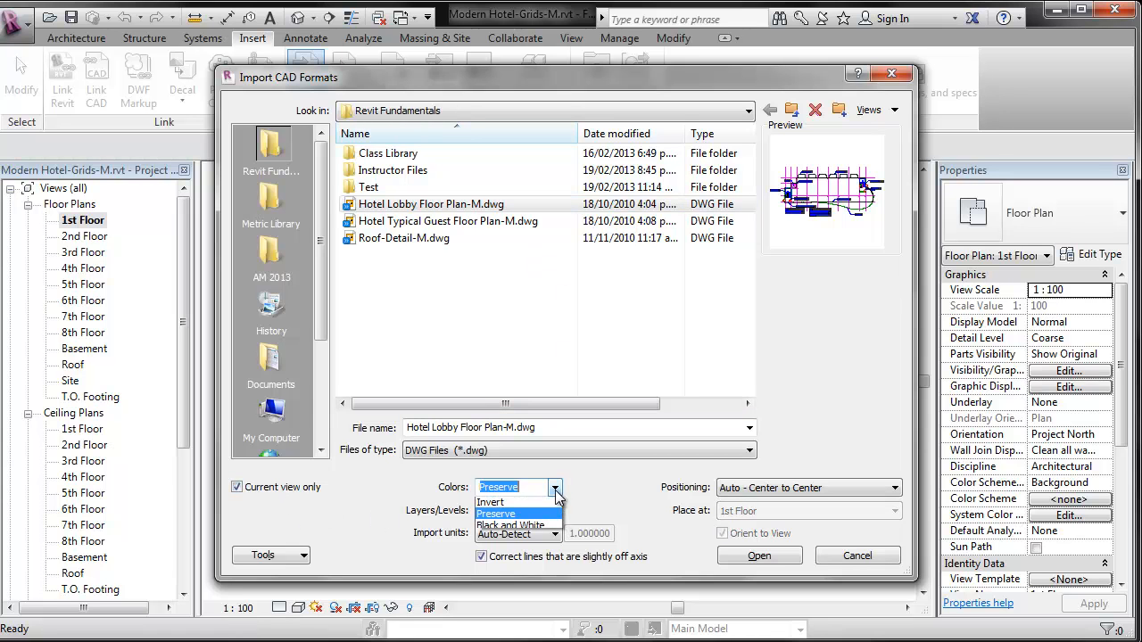
pyautogui.click(540, 528)
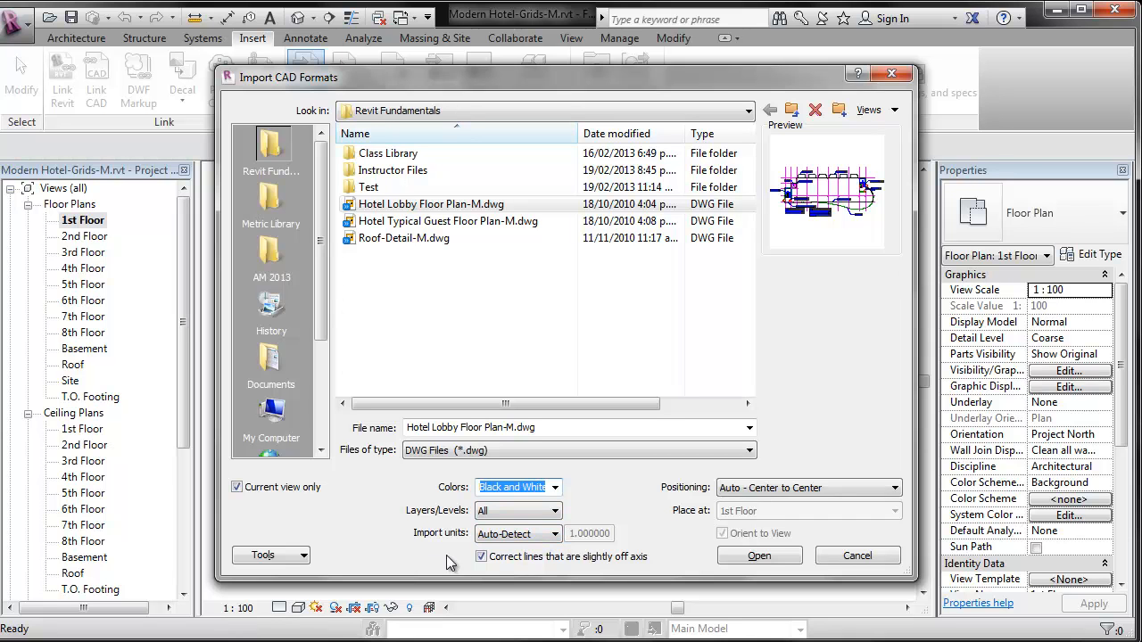
pyautogui.click(739, 491)
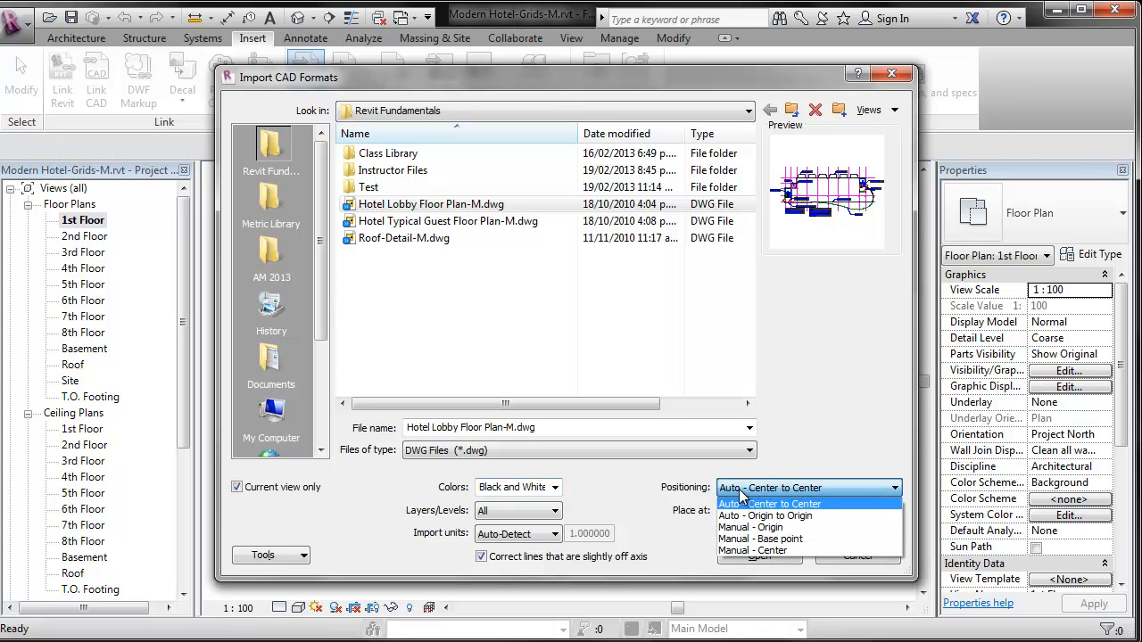
pyautogui.click(747, 519)
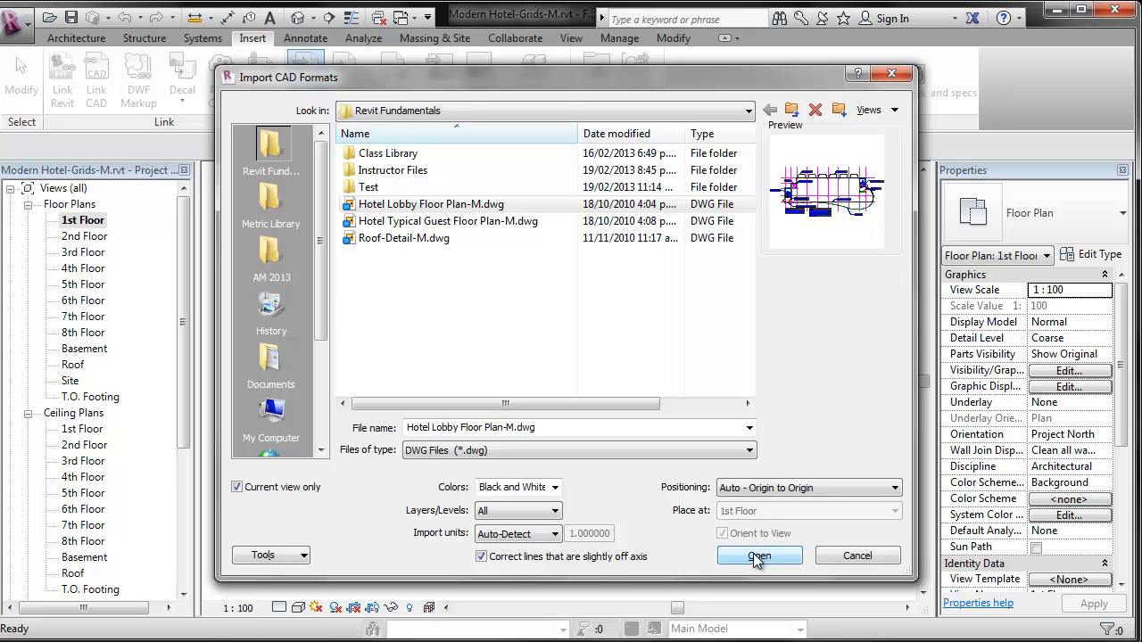
pyautogui.click(756, 556)
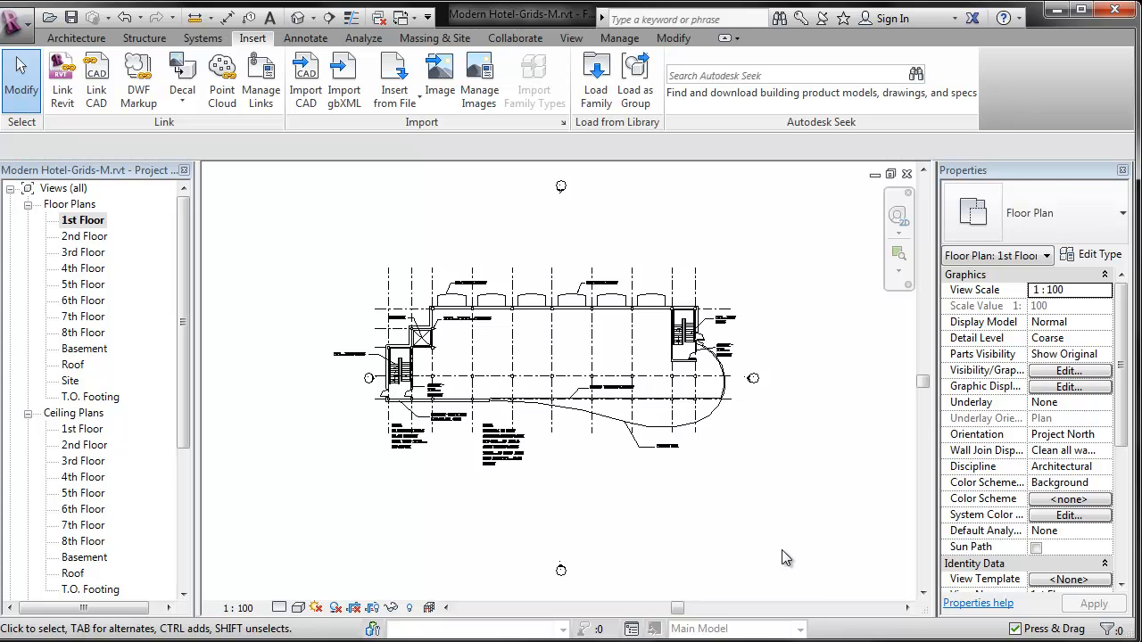
# - Unpin the imported lobby floor plan and override its element graphics to halftone in the 1st Floor view
pyautogui.click(725, 415)
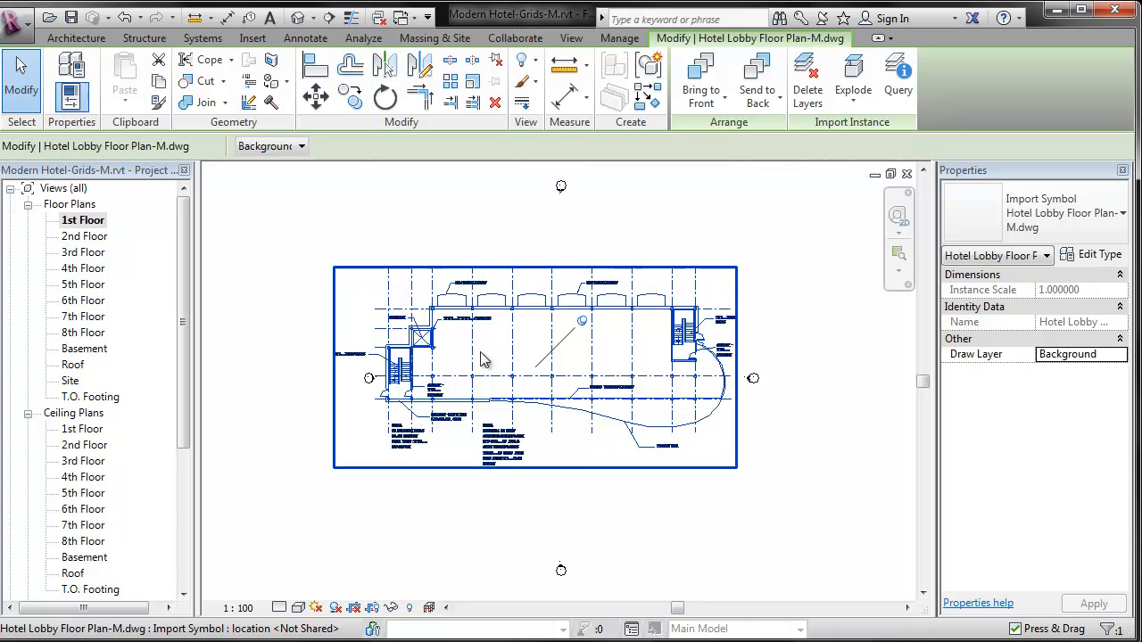
pyautogui.click(583, 323)
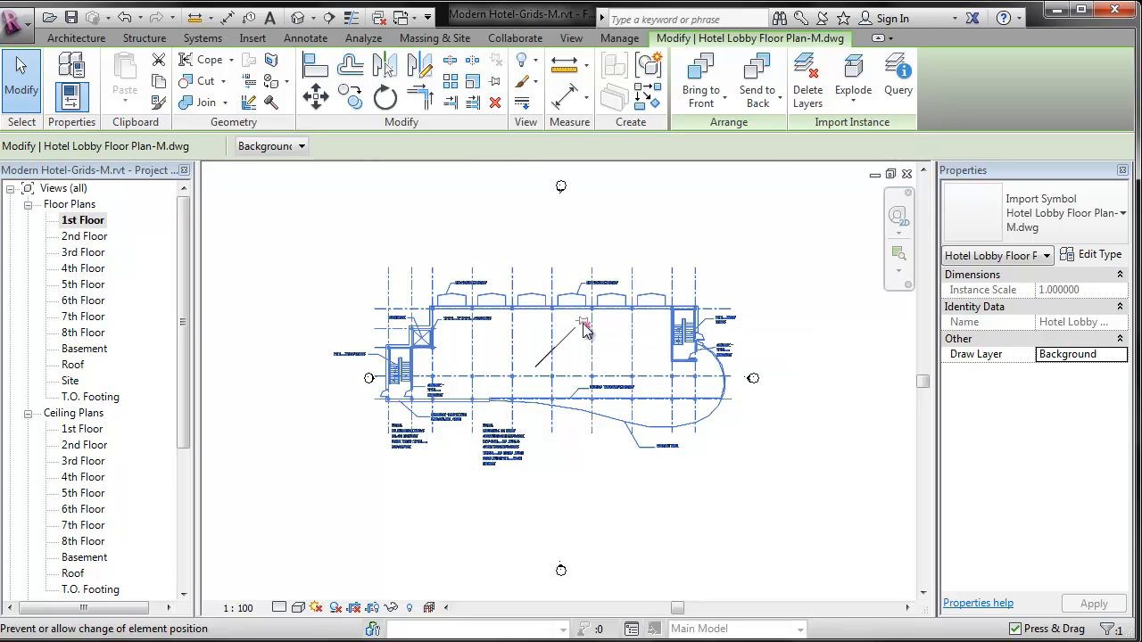
pyautogui.rightClick(635, 296)
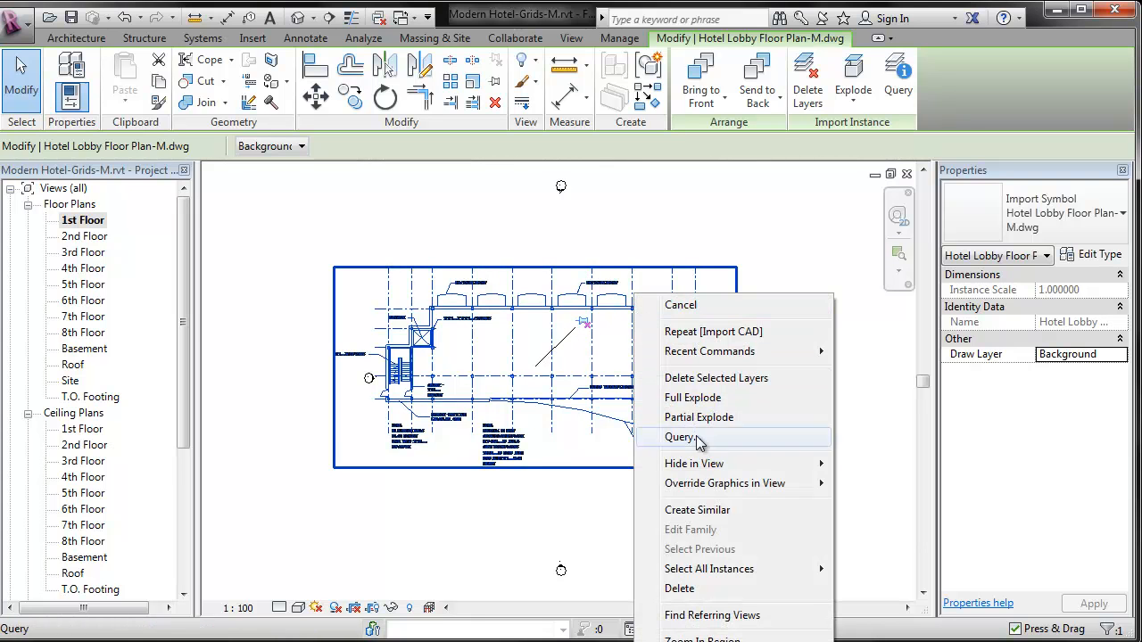
pyautogui.moveTo(713, 483)
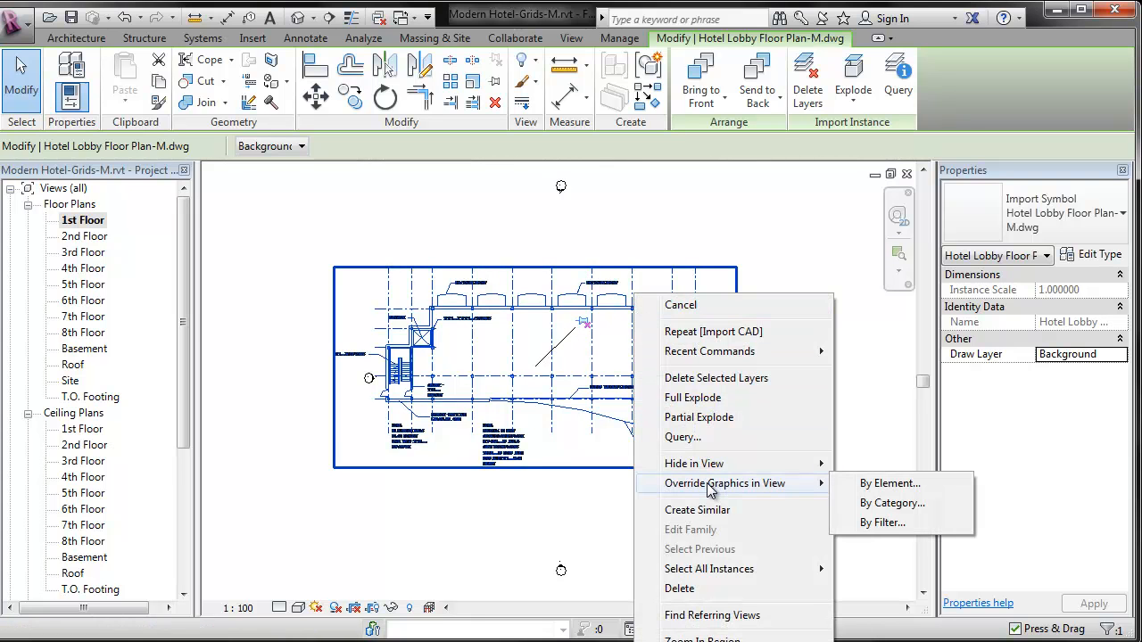
pyautogui.click(889, 484)
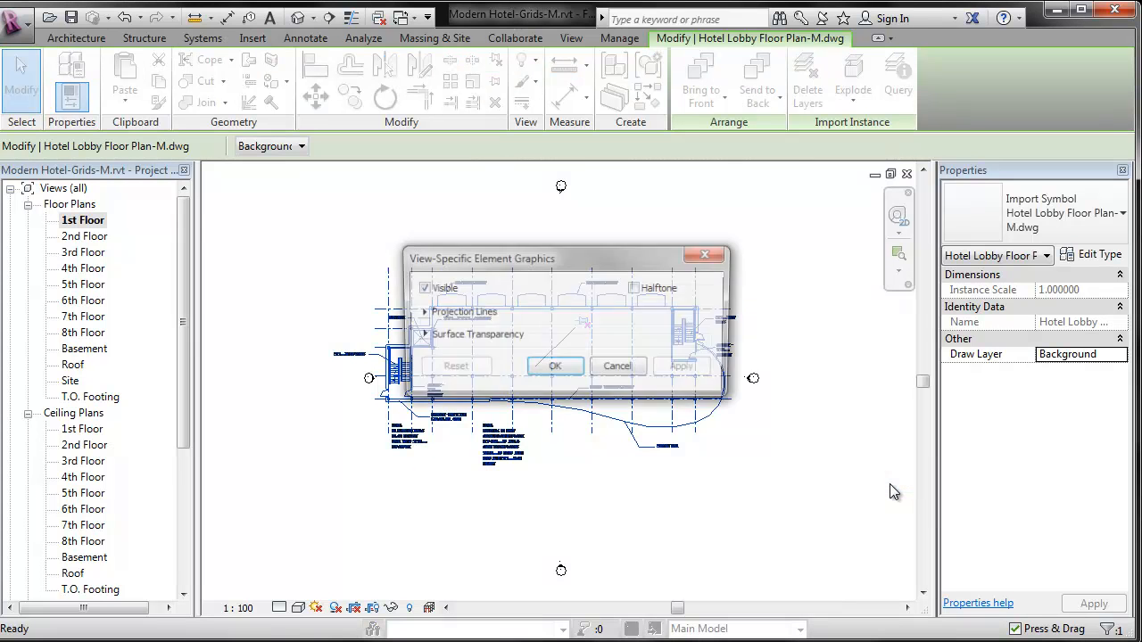
pyautogui.click(636, 289)
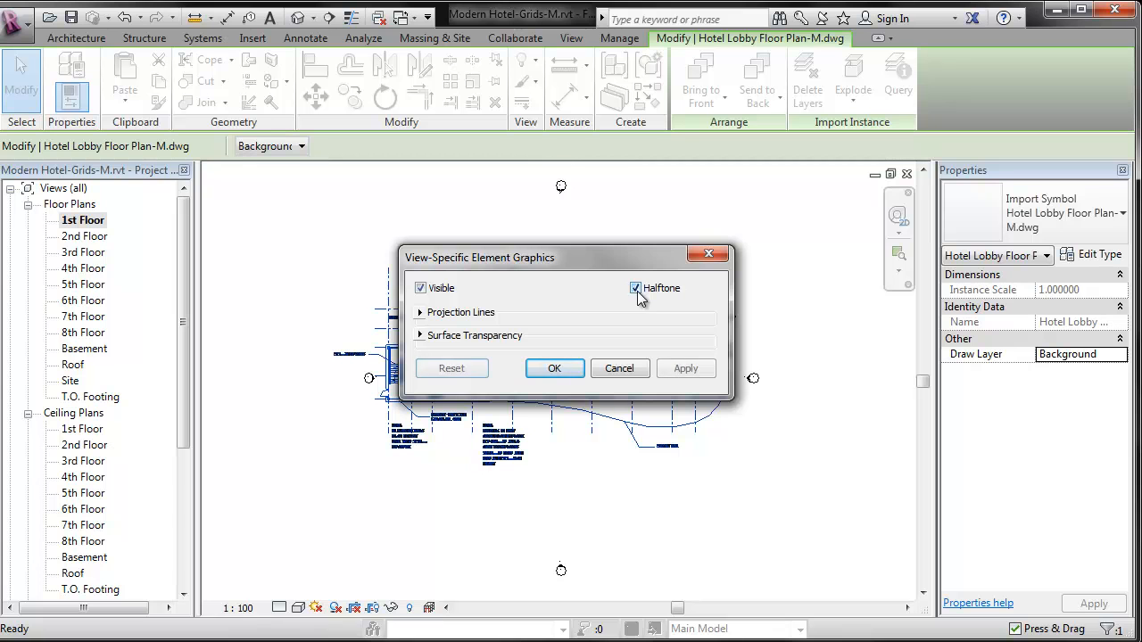
pyautogui.click(555, 368)
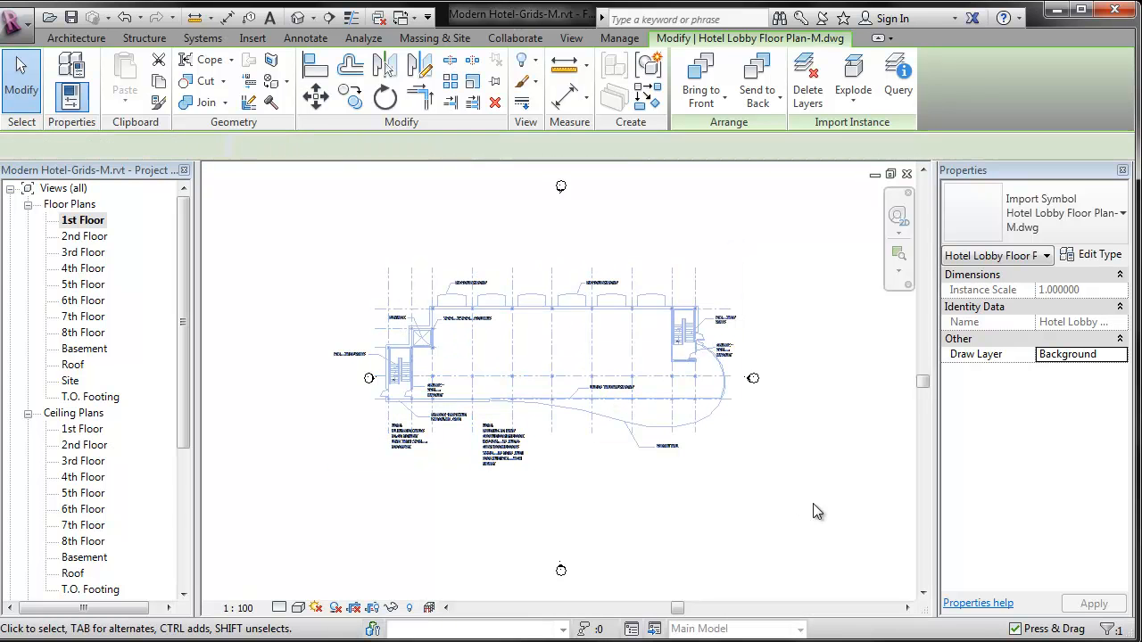
pyautogui.click(797, 498)
pyautogui.scroll(10, 709, 317)
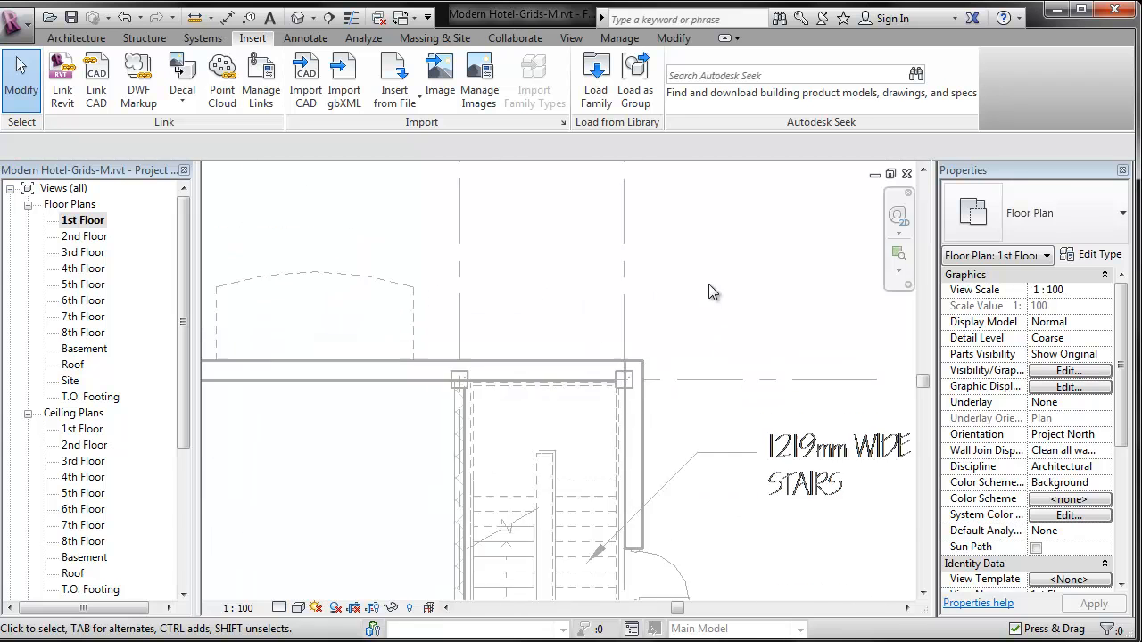
pyautogui.scroll(-10, 809, 312)
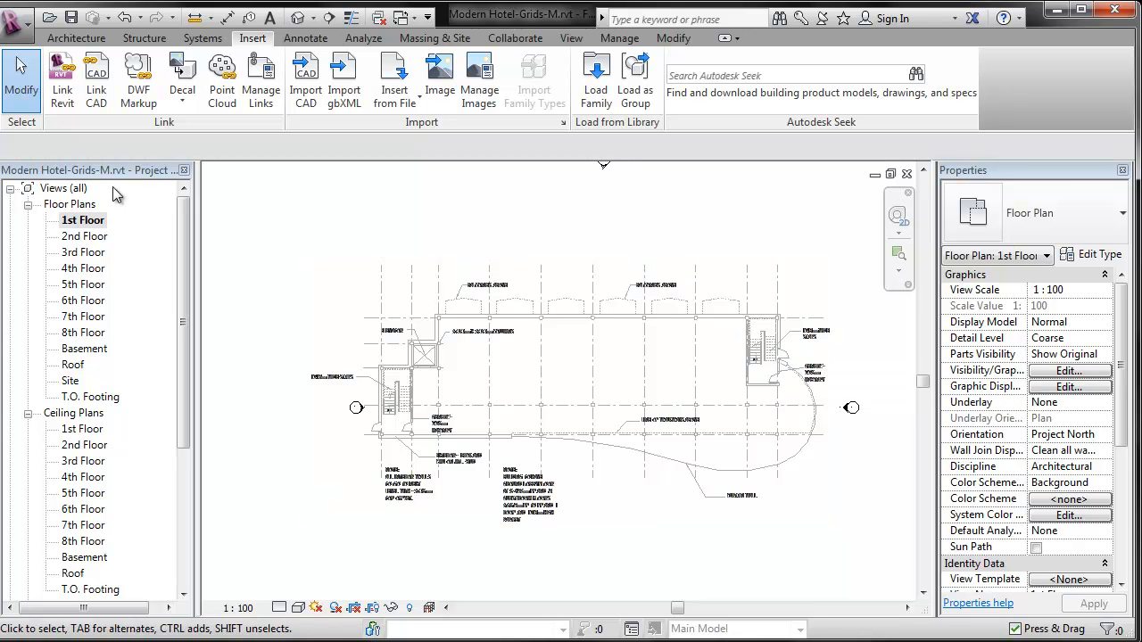
# - In the 2nd Floor plan, import Hotel Typical Guest Floor Plan-M.dwg, positioned Auto - Origin to Origin, keeping current view only and Black and White
pyautogui.click(75, 238)
pyautogui.doubleClick(75, 238)
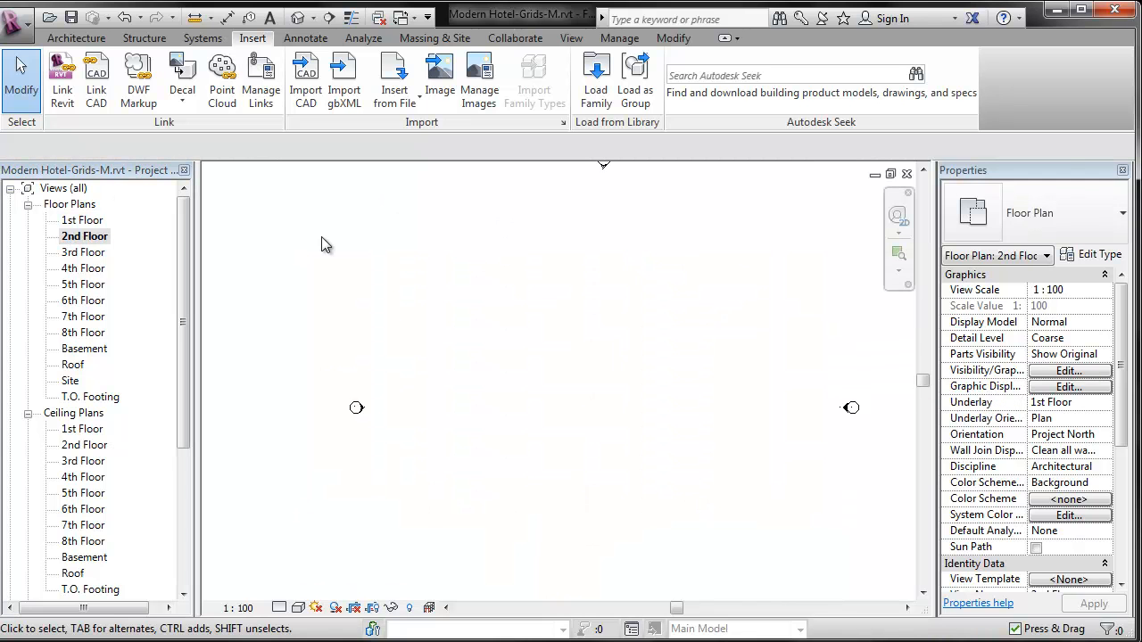
pyautogui.rightClick(323, 238)
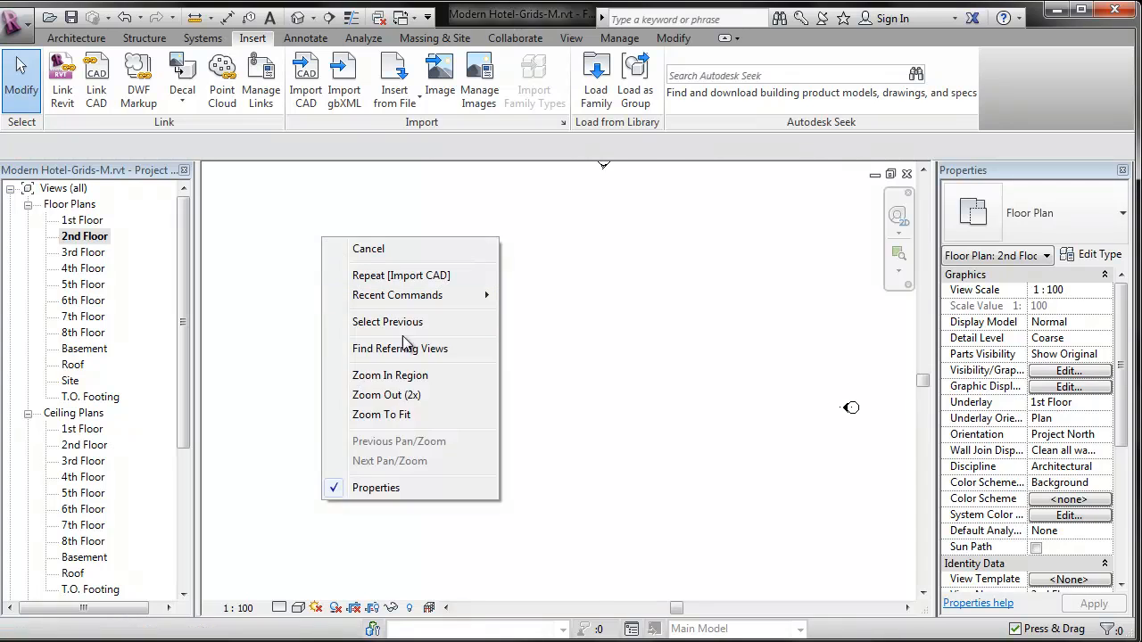
pyautogui.click(417, 416)
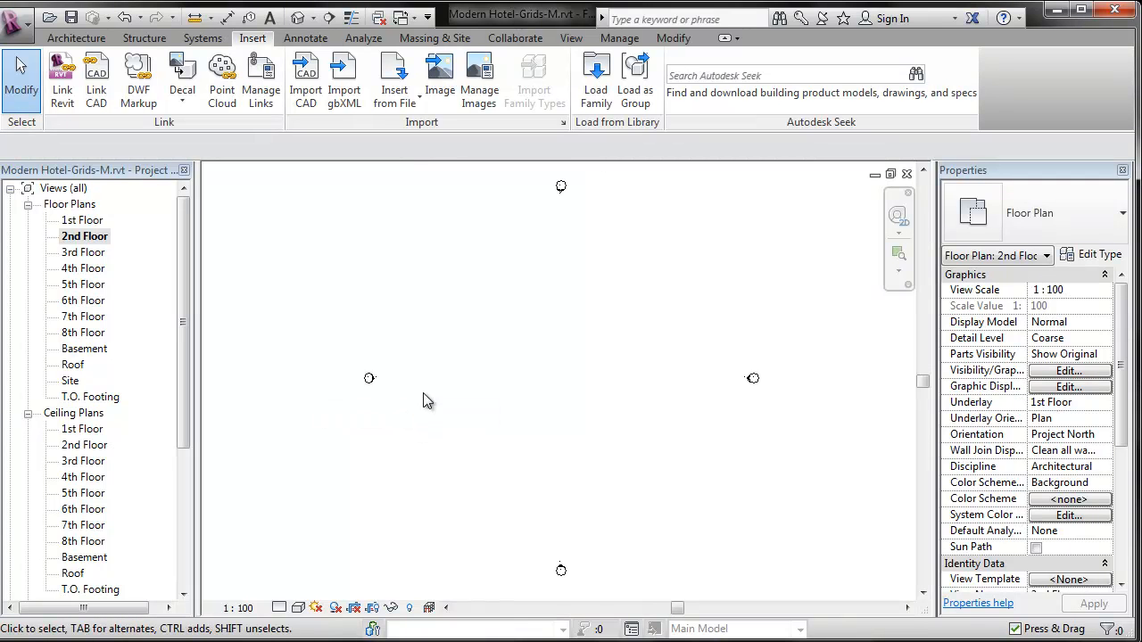
pyautogui.click(300, 98)
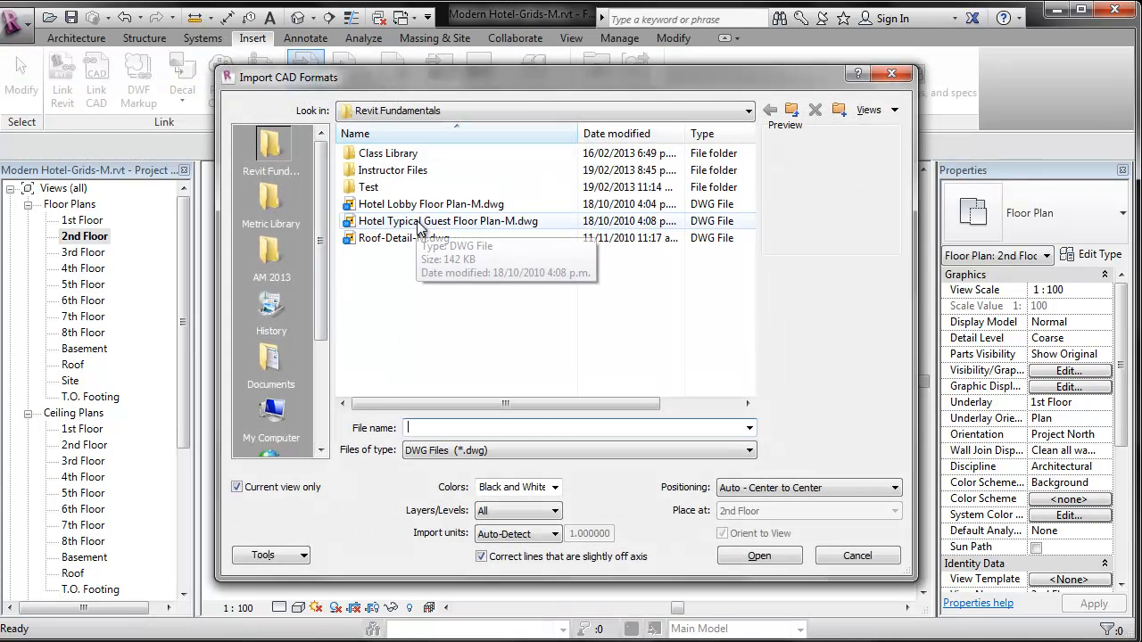
pyautogui.click(418, 223)
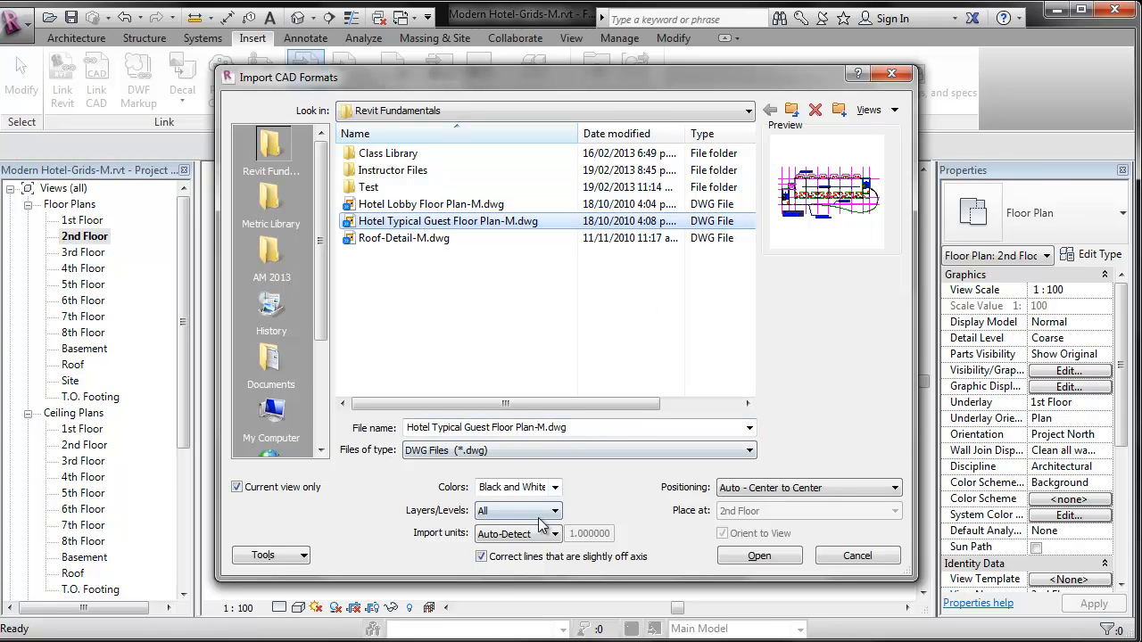
pyautogui.click(776, 488)
pyautogui.click(785, 524)
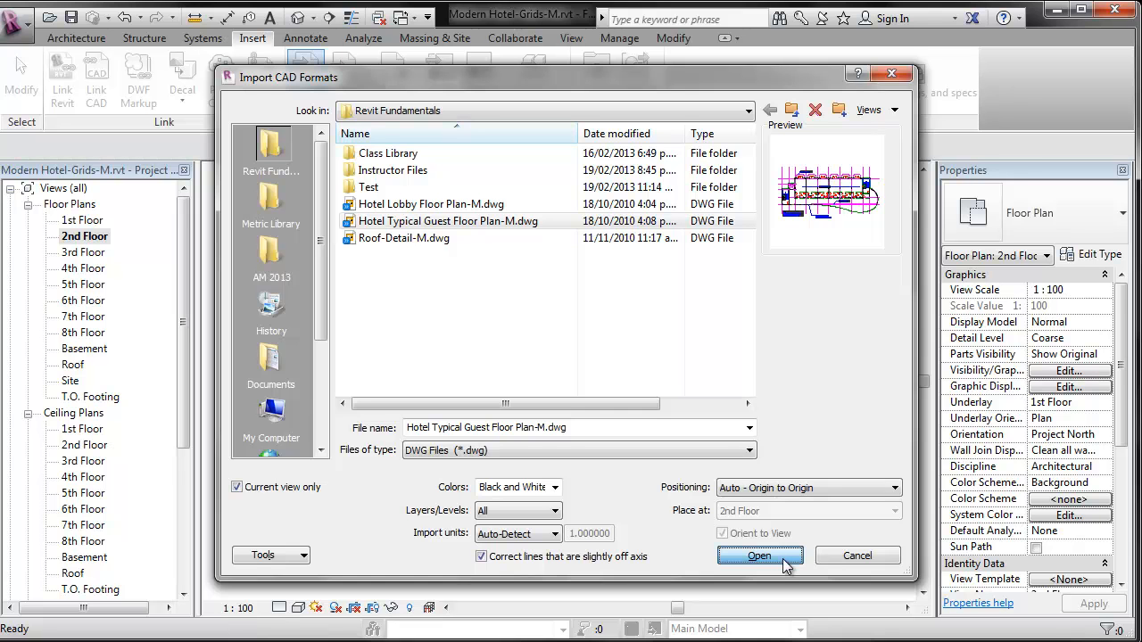
pyautogui.click(783, 560)
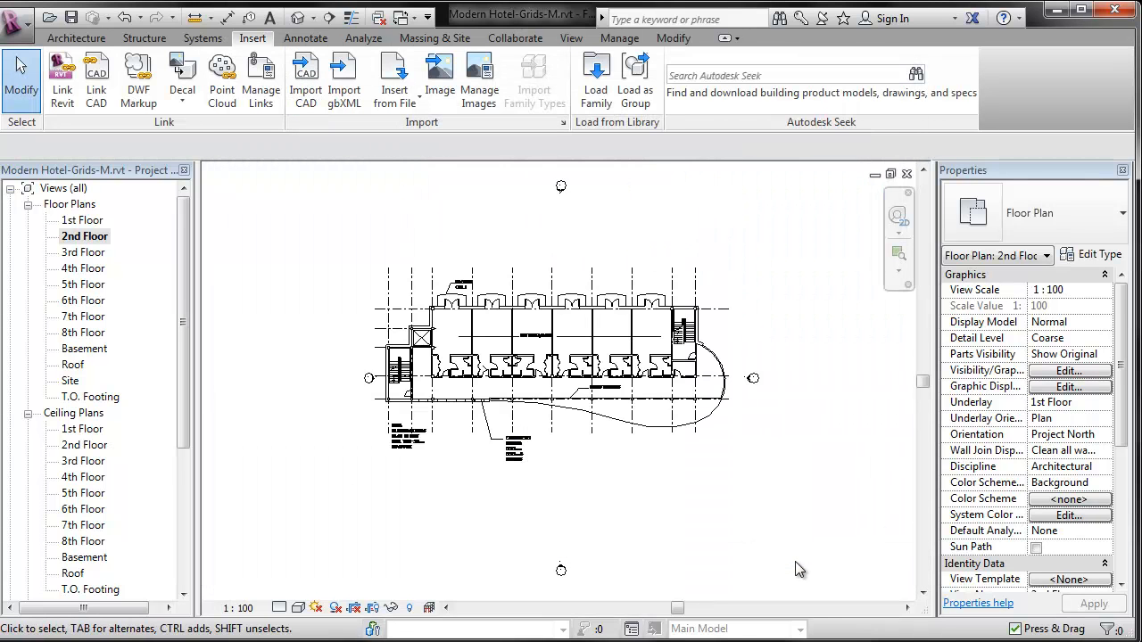
# - Unpin the imported guest floor plan and override its element graphics to halftone in the 2nd Floor view
pyautogui.click(698, 429)
pyautogui.click(600, 318)
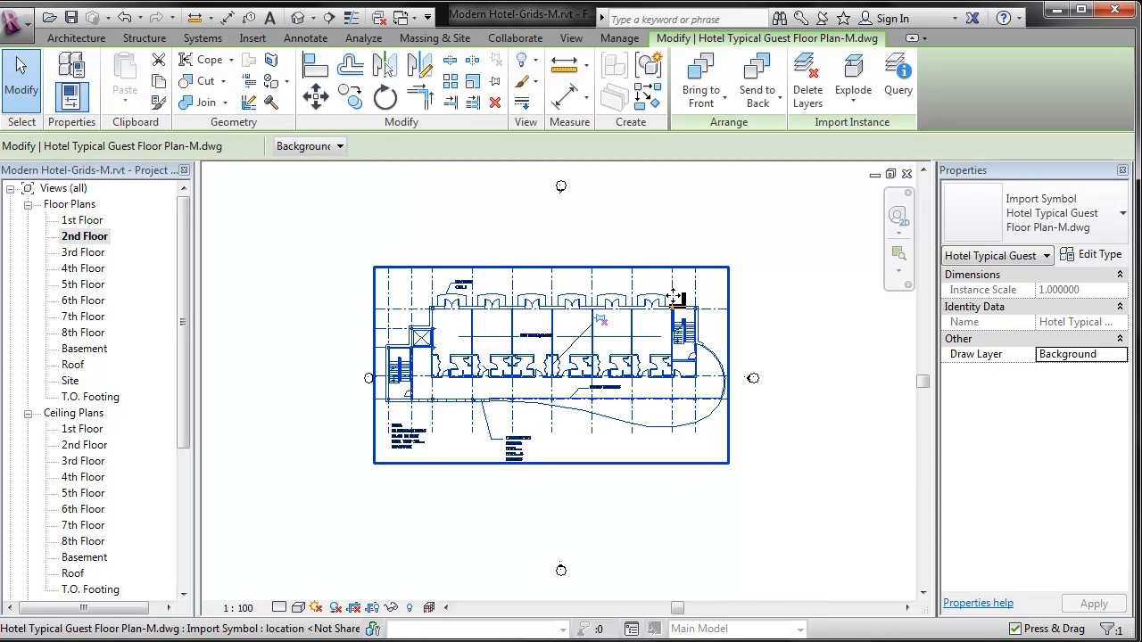
pyautogui.rightClick(674, 296)
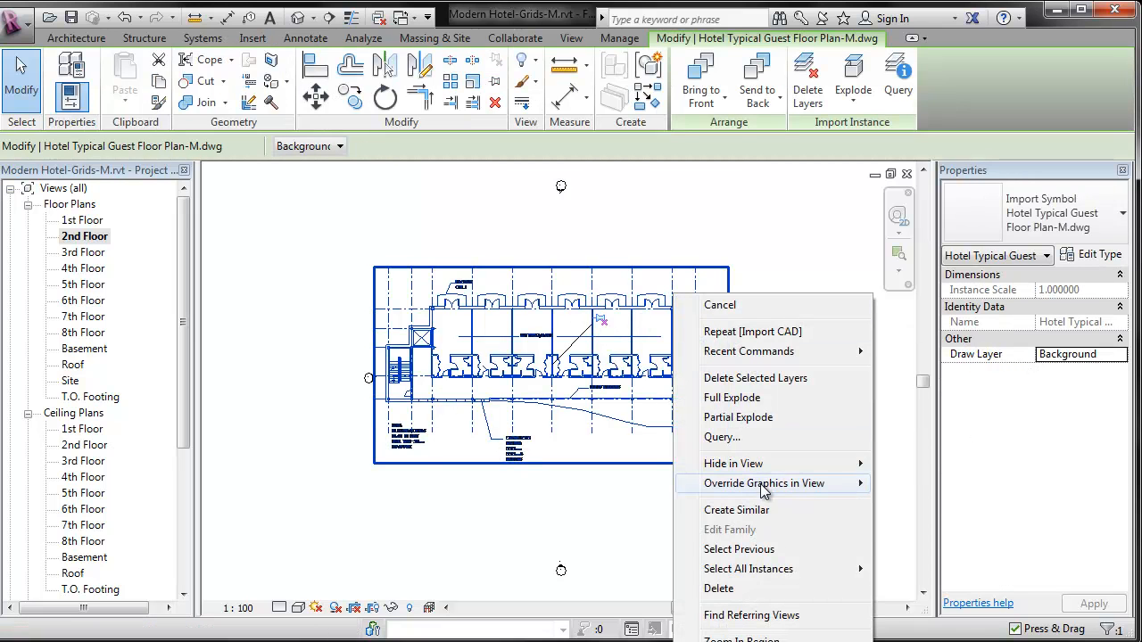
pyautogui.moveTo(789, 484)
pyautogui.click(926, 484)
pyautogui.click(635, 288)
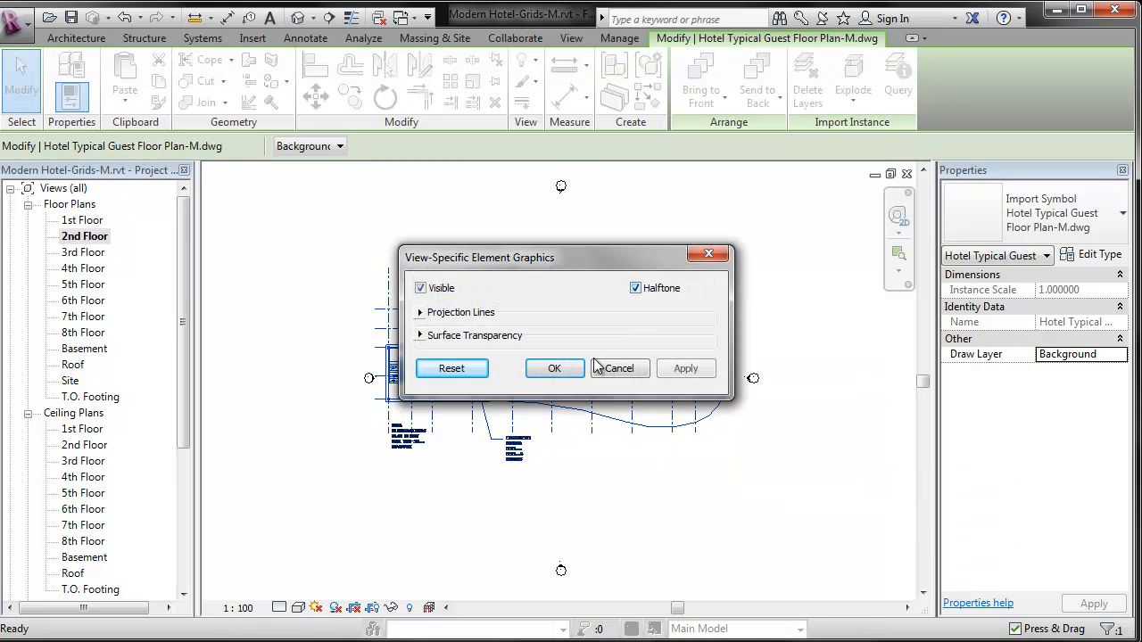
pyautogui.click(554, 369)
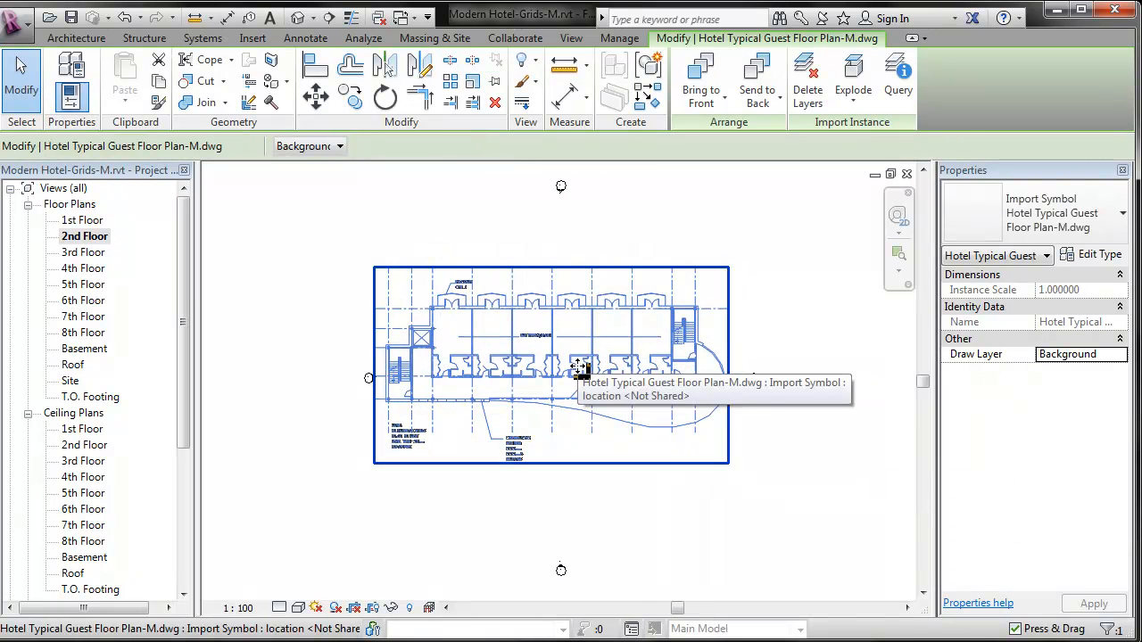
pyautogui.press('Escape')
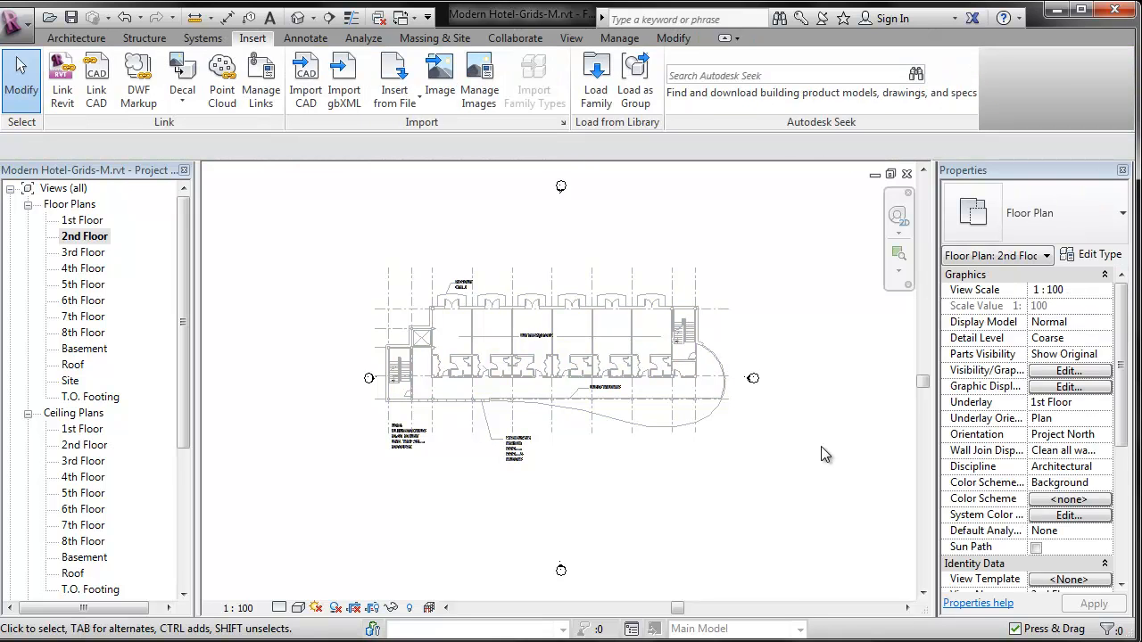
# - In the 1st Floor plan, create a grid from the leftmost vertical grid line of the imported drawing and label it A
pyautogui.doubleClick(81, 222)
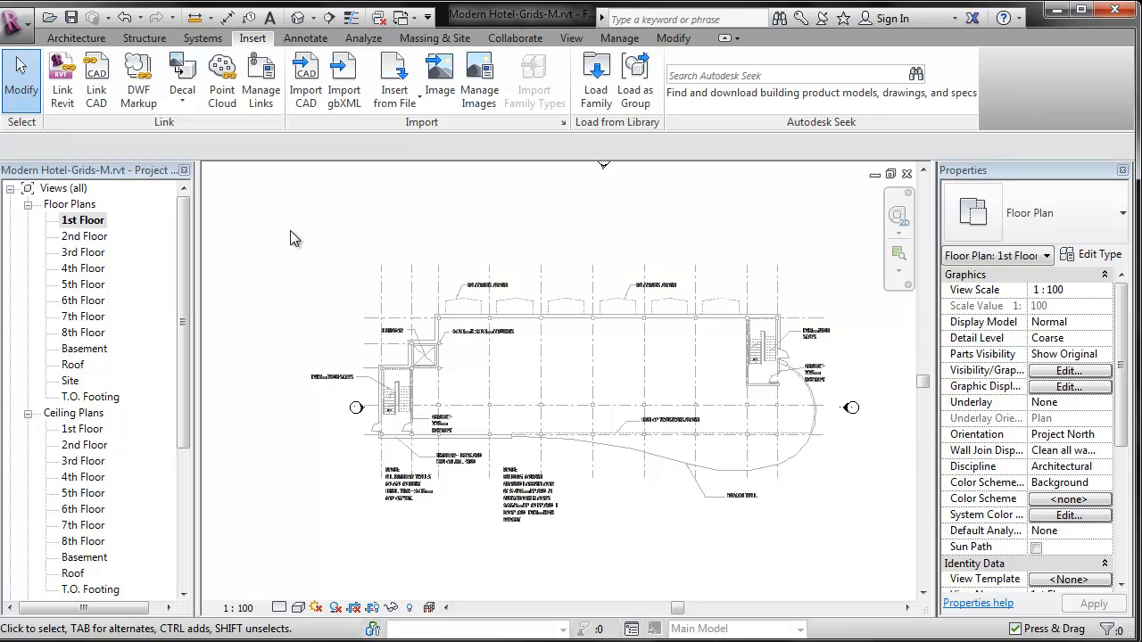
pyautogui.click(87, 41)
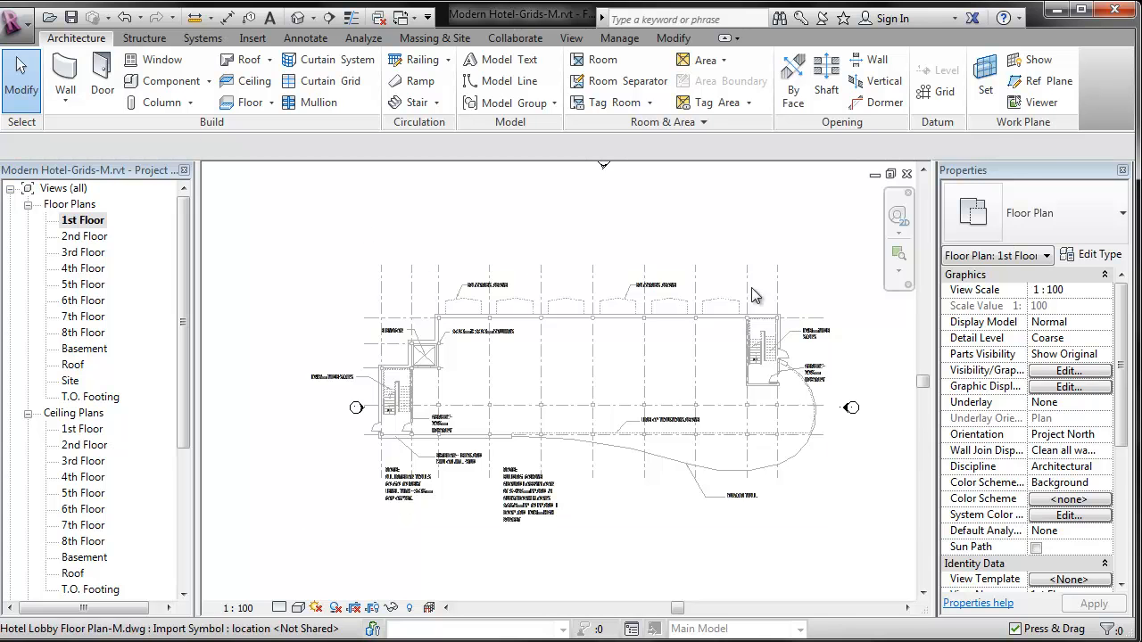
pyautogui.click(940, 94)
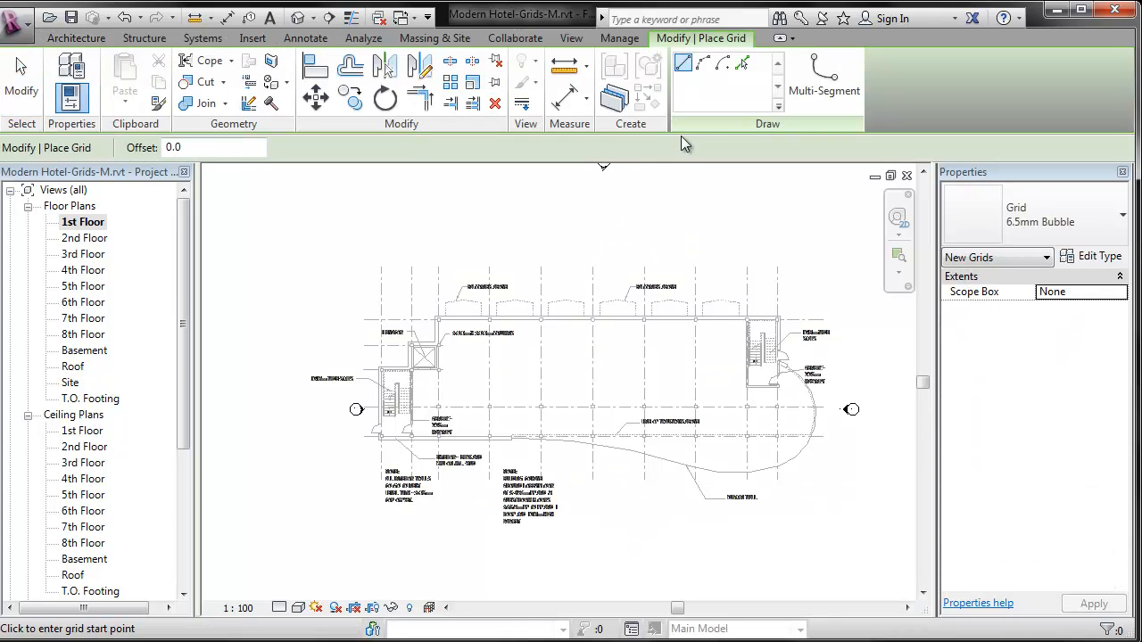
pyautogui.click(744, 68)
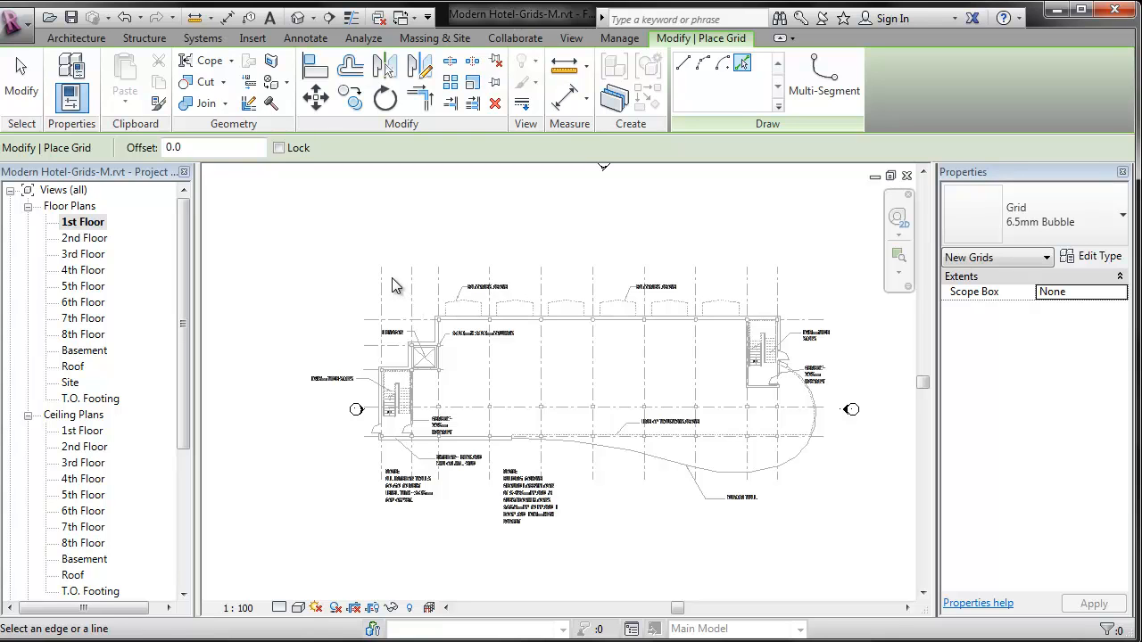
pyautogui.click(383, 278)
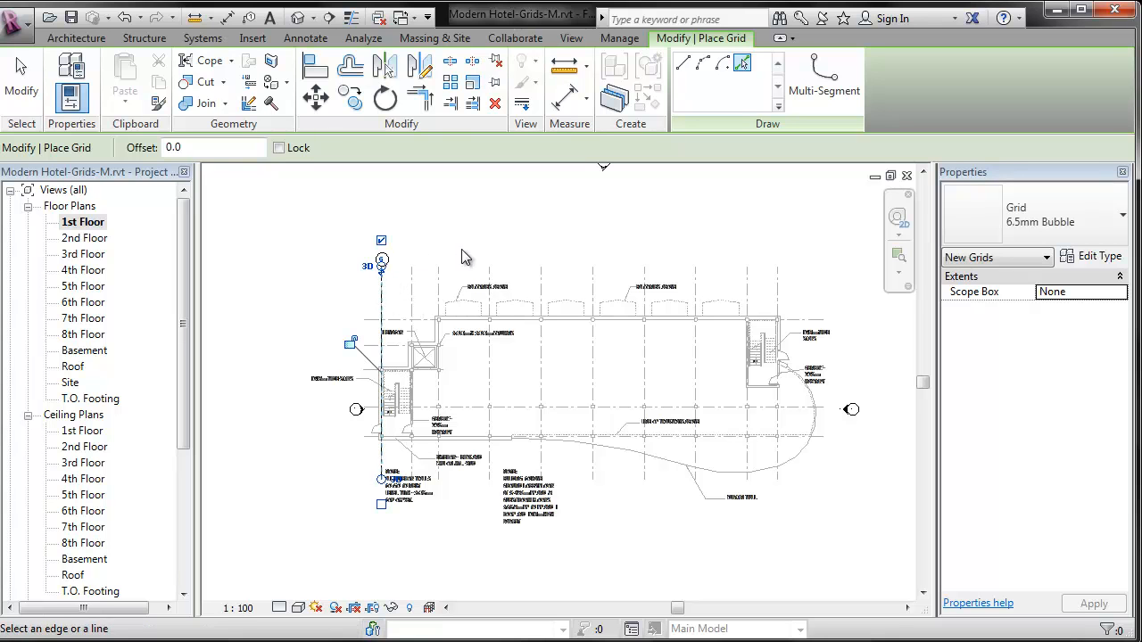
pyautogui.scroll(10, 386, 273)
pyautogui.click(434, 312)
pyautogui.write('A')
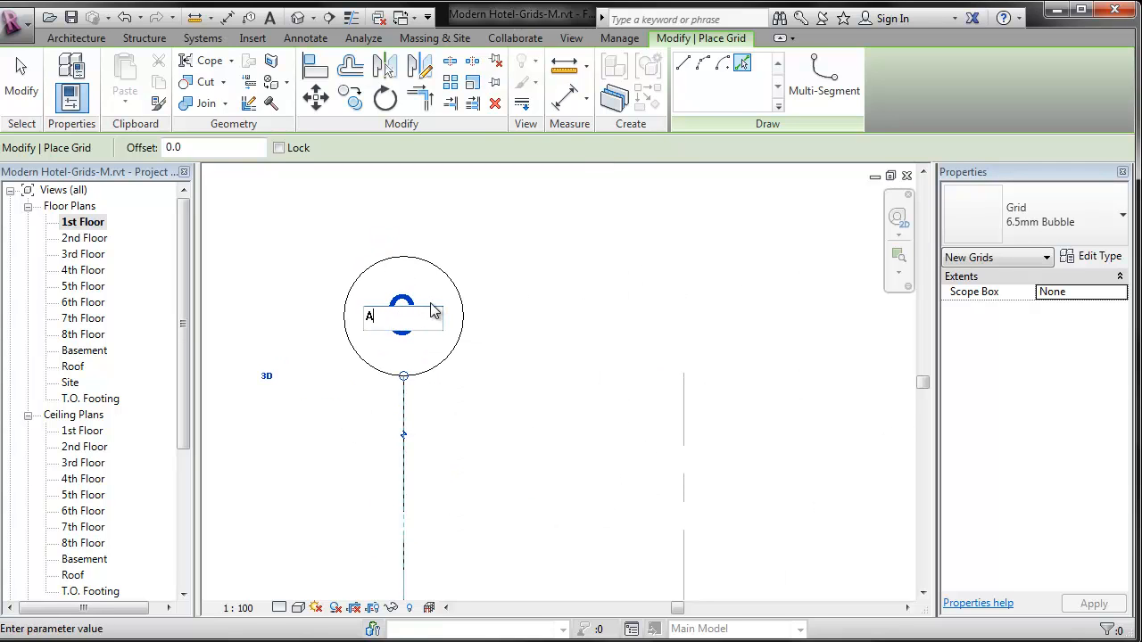
pyautogui.click(497, 273)
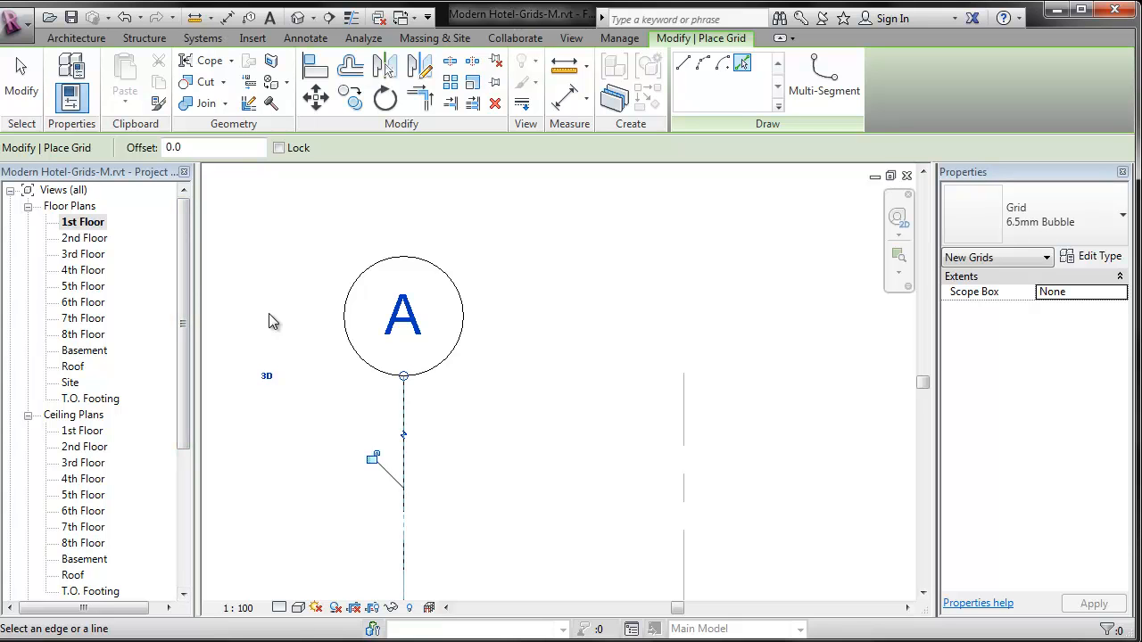
# - Create grids from the nine remaining vertical grid lines of the imported plan, picking them in order from left to right
pyautogui.scroll(-6, 258, 245)
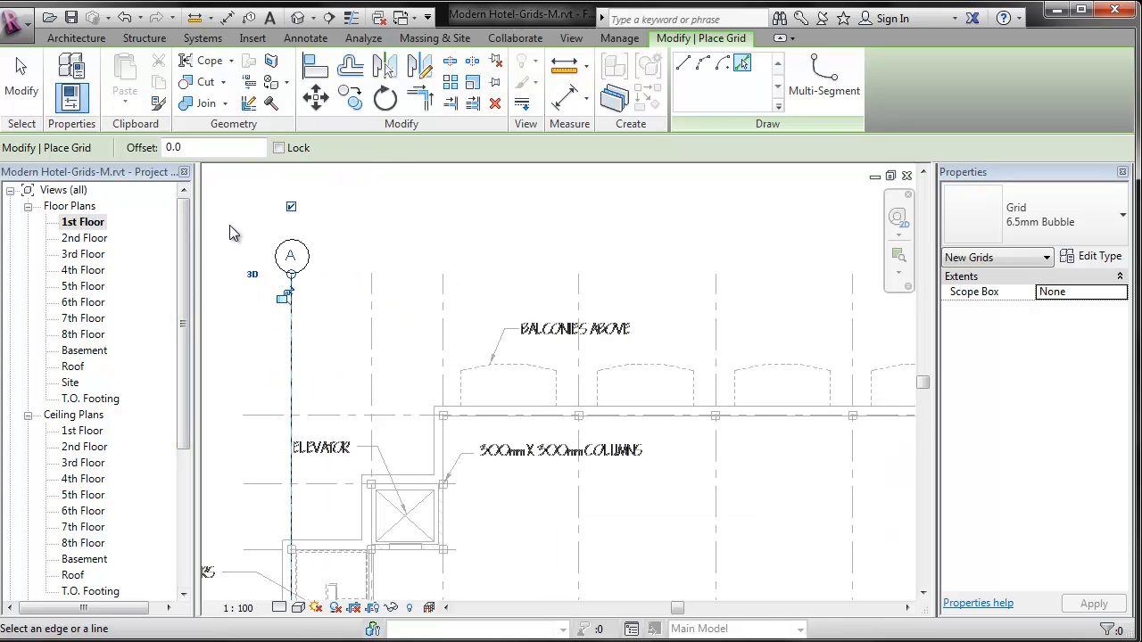
pyautogui.scroll(-2, 231, 225)
pyautogui.scroll(-2, 282, 252)
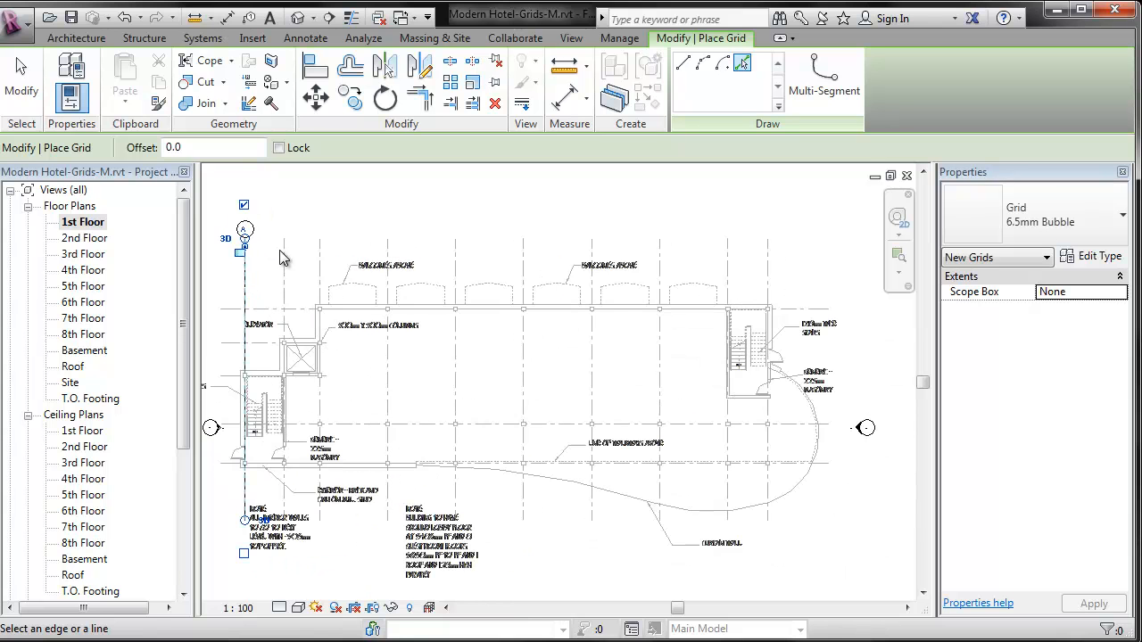
pyautogui.click(283, 252)
pyautogui.scroll(2, 264, 238)
pyautogui.click(351, 261)
pyautogui.click(455, 262)
pyautogui.click(559, 259)
pyautogui.click(662, 259)
pyautogui.click(768, 258)
pyautogui.moveTo(768, 259); pyautogui.dragTo(486, 259, button='middle')
pyautogui.click(589, 234)
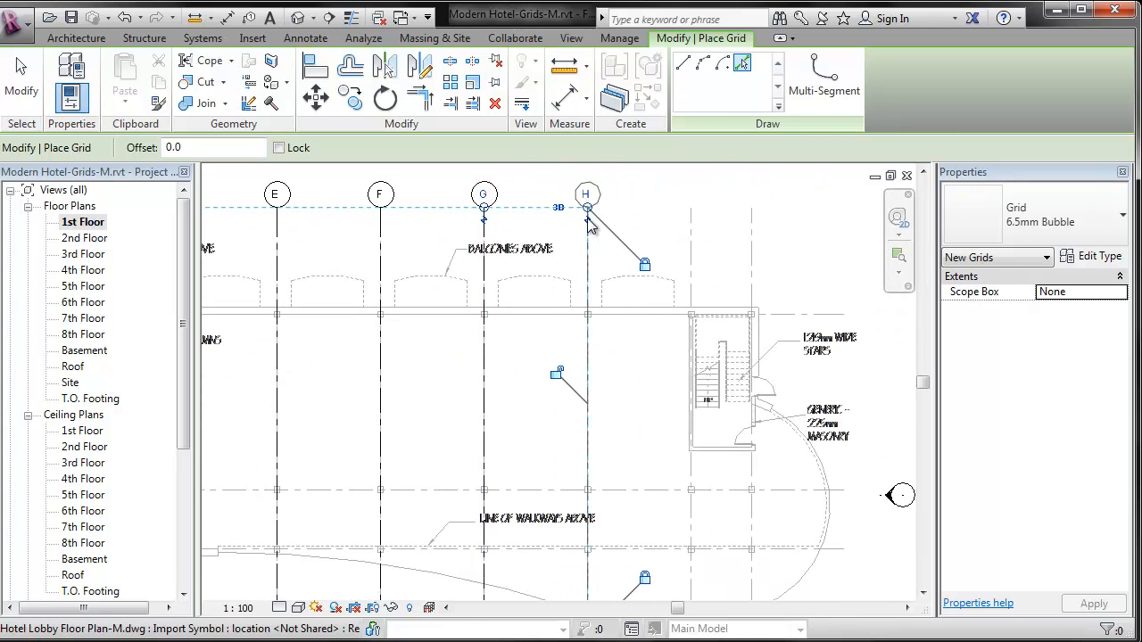
pyautogui.click(694, 230)
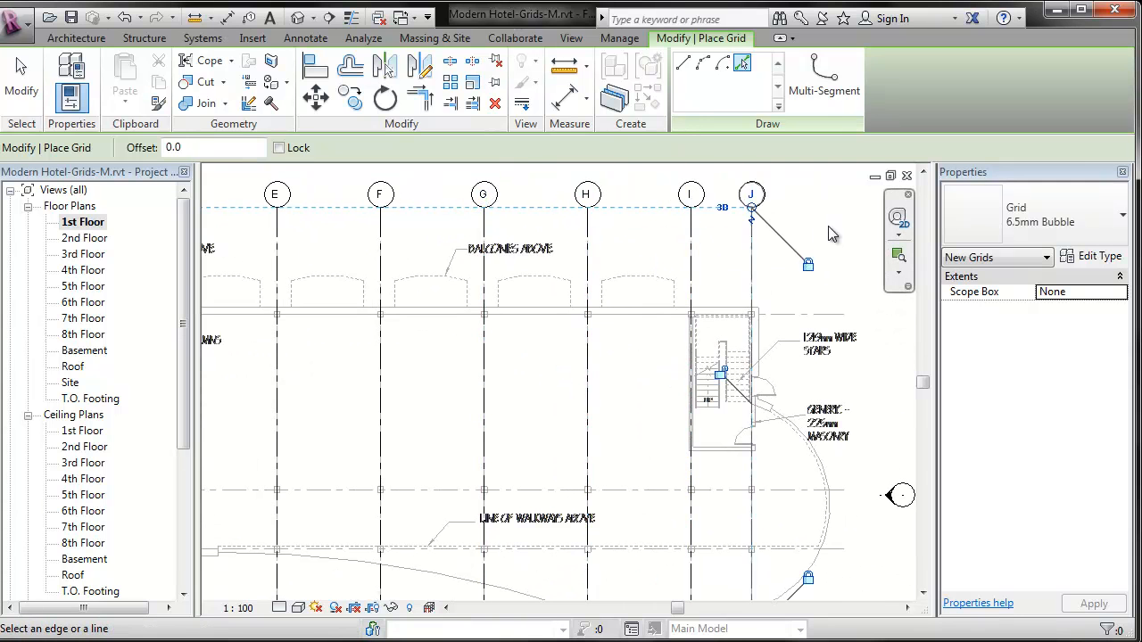
# - Create a grid from the uppermost horizontal grid line of the imported plan and label it 1
pyautogui.scroll(-3, 830, 234)
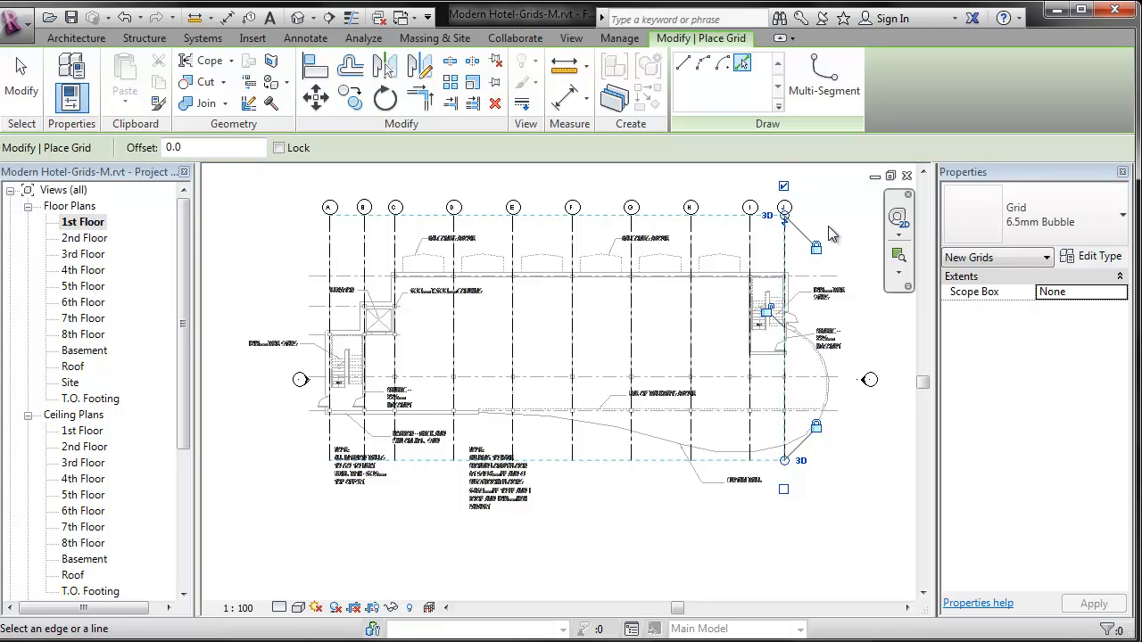
pyautogui.click(316, 278)
pyautogui.scroll(4, 301, 274)
pyautogui.click(299, 272)
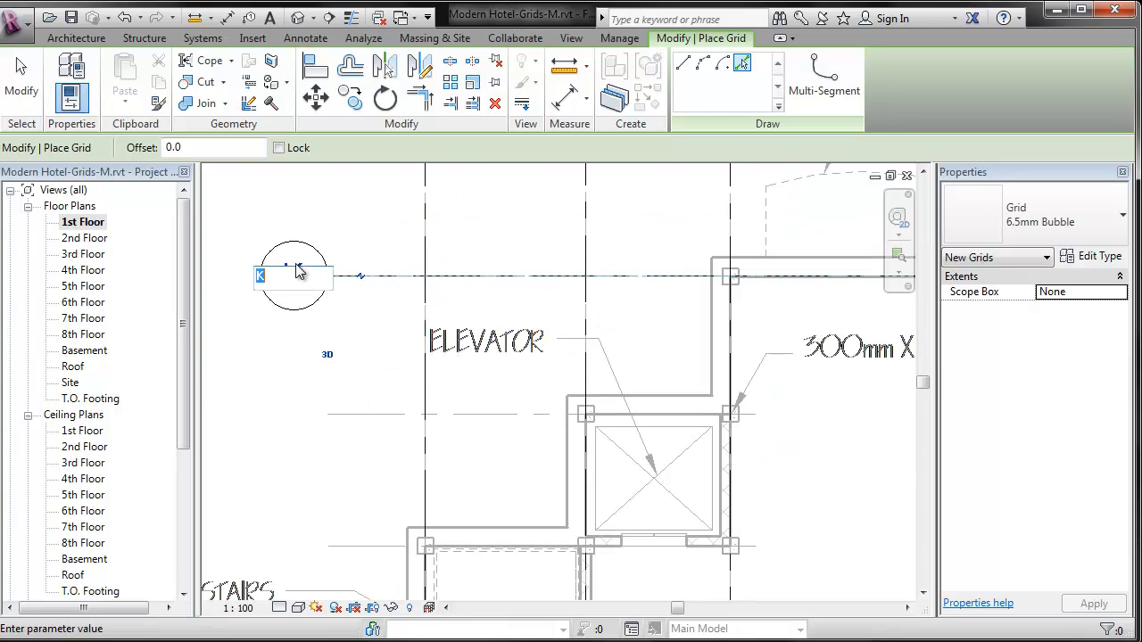
pyautogui.write('1')
pyautogui.click(206, 246)
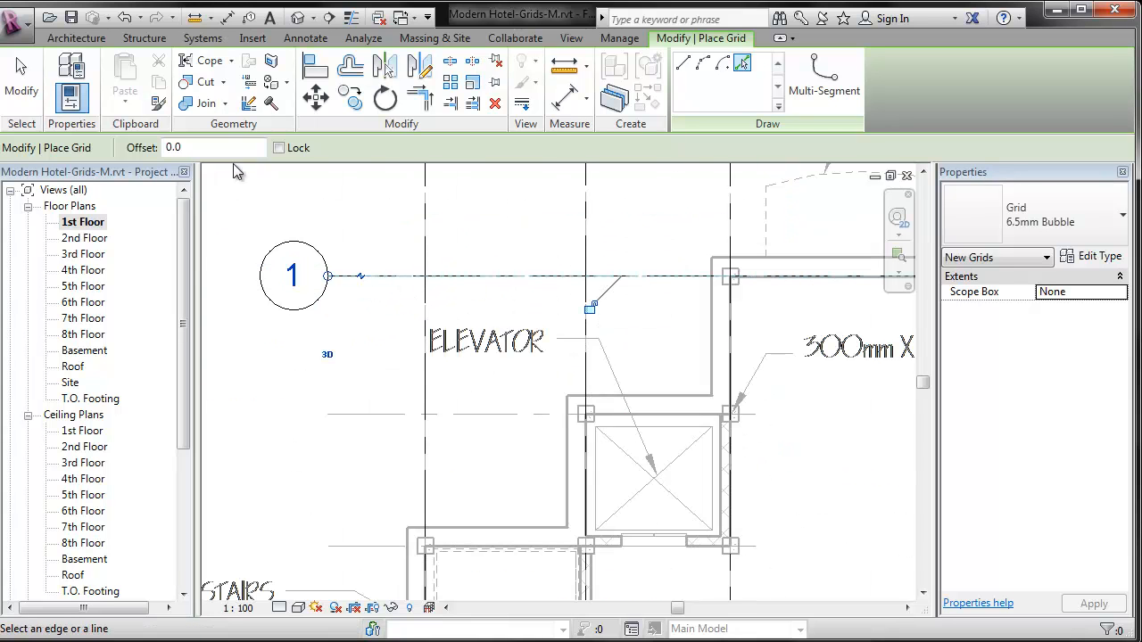
# - Create grids from the four remaining horizontal grid lines of the import, working downward, and finish placing grids
pyautogui.scroll(-2, 234, 156)
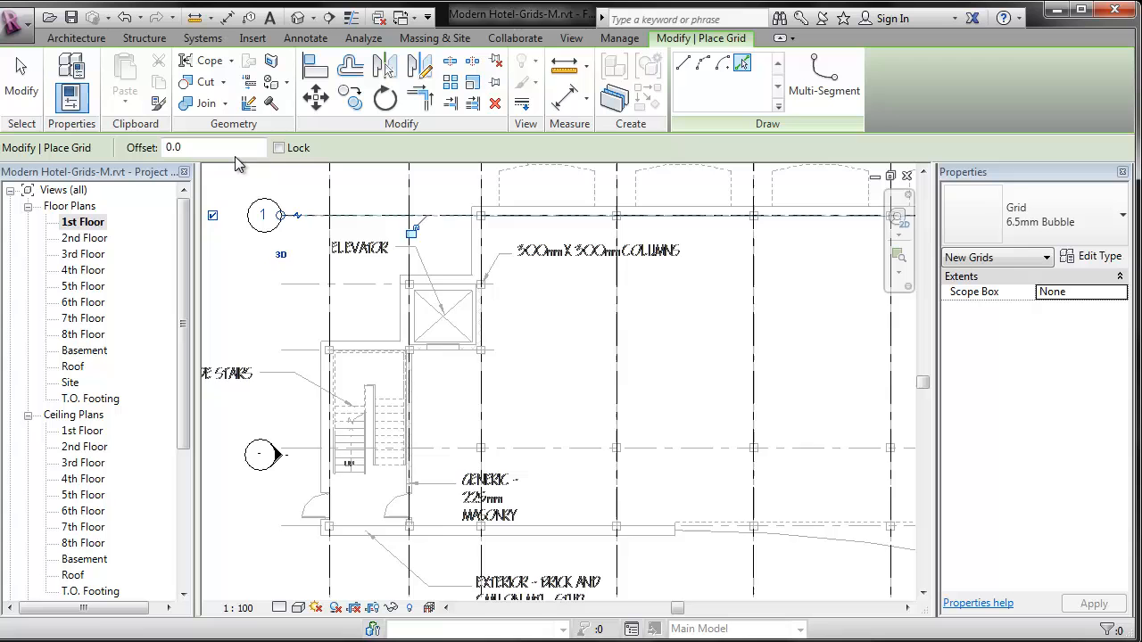
pyautogui.click(297, 267)
pyautogui.click(298, 324)
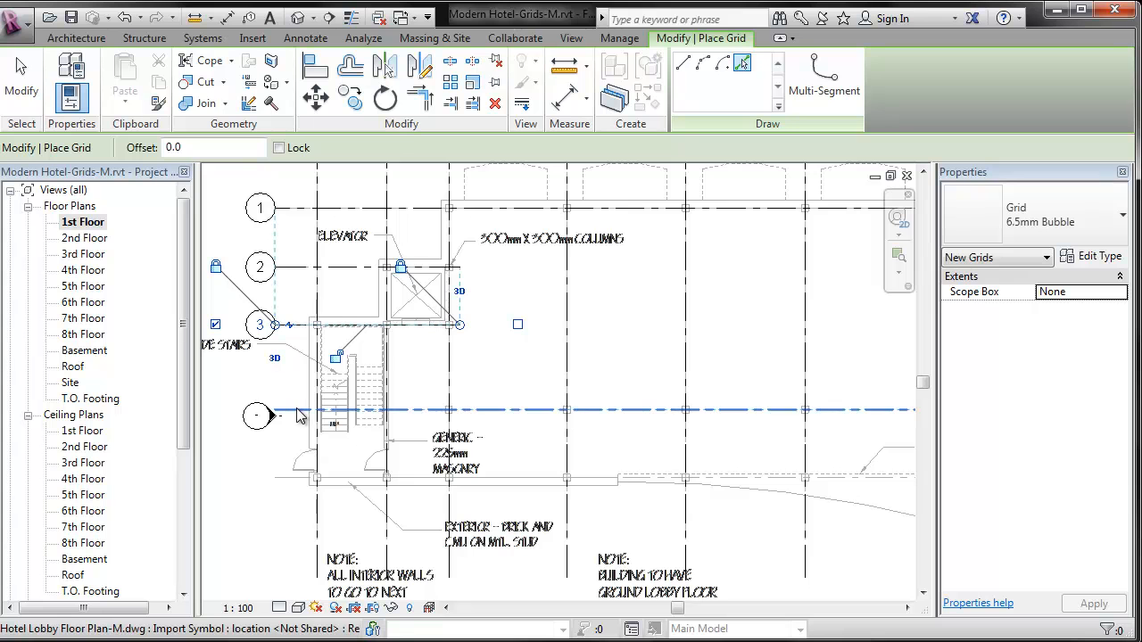
pyautogui.click(300, 416)
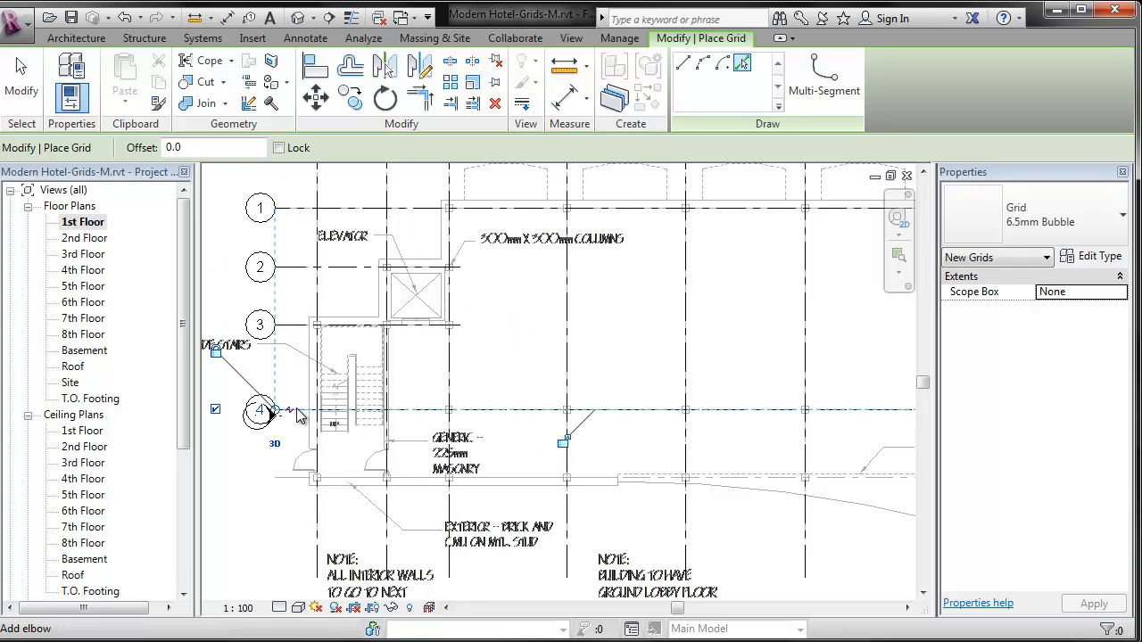
pyautogui.click(300, 482)
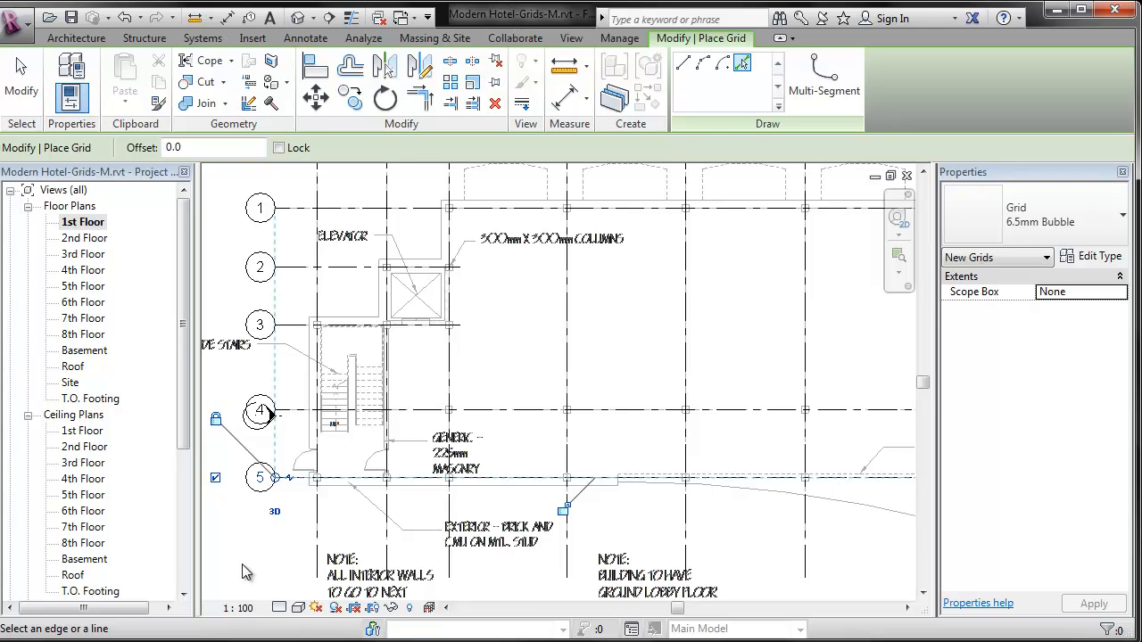
pyautogui.rightClick(273, 571)
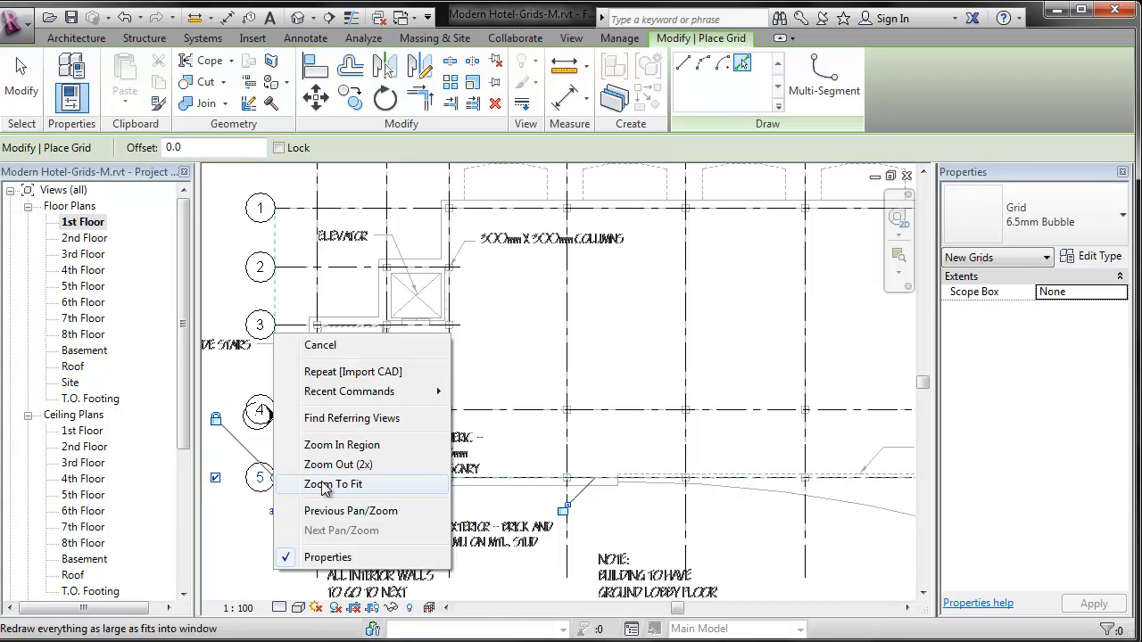
pyautogui.click(321, 483)
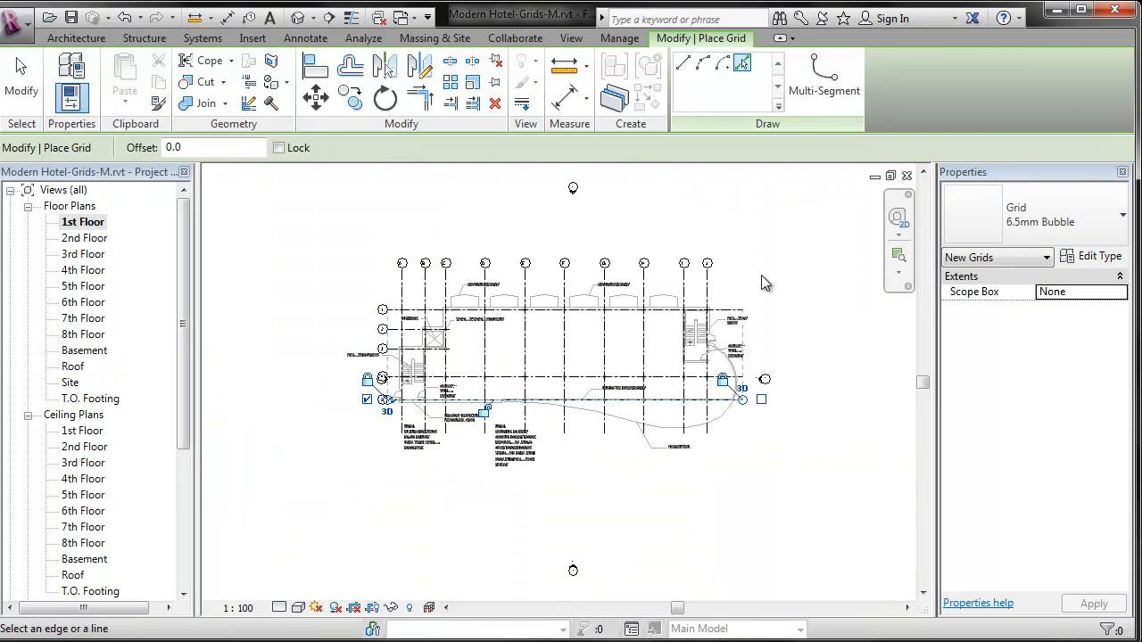
pyautogui.scroll(2, 705, 285)
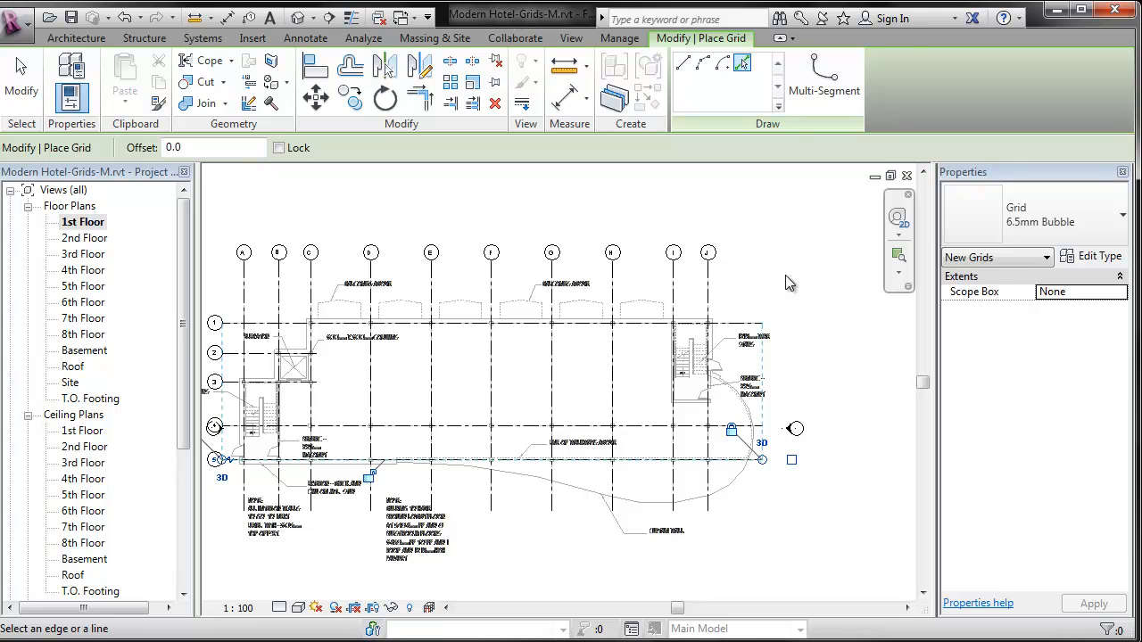
pyautogui.press('Escape')
pyautogui.press('Escape')
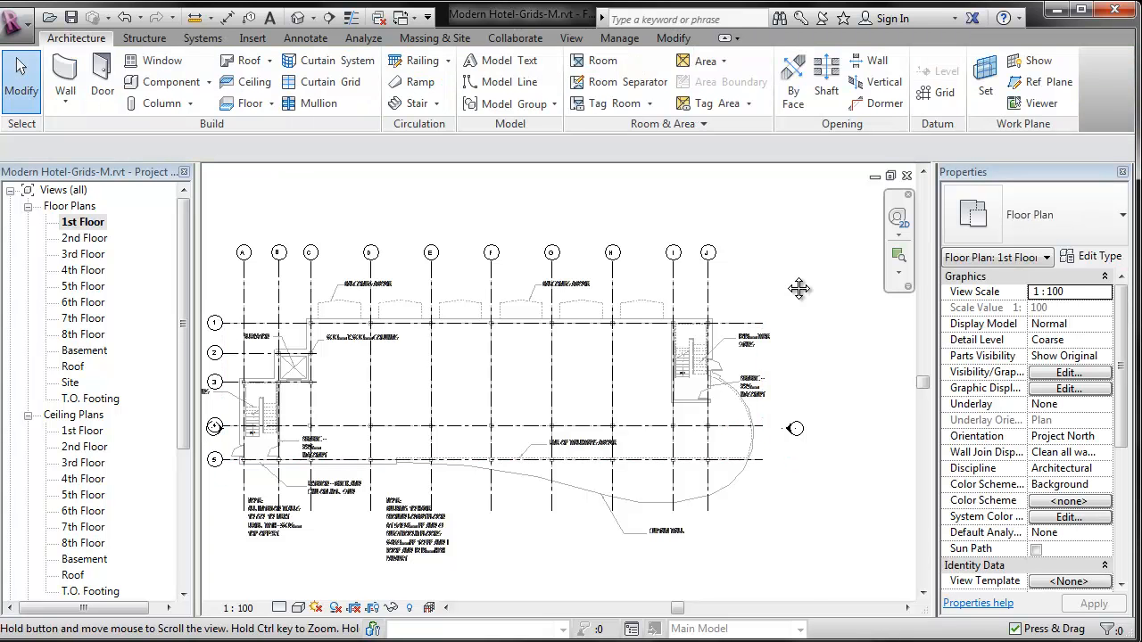
# - Start placing structural columns with the M_Concrete-Square-Column 300 x 300mm type
pyautogui.moveTo(786, 275); pyautogui.dragTo(825, 272, button='middle')
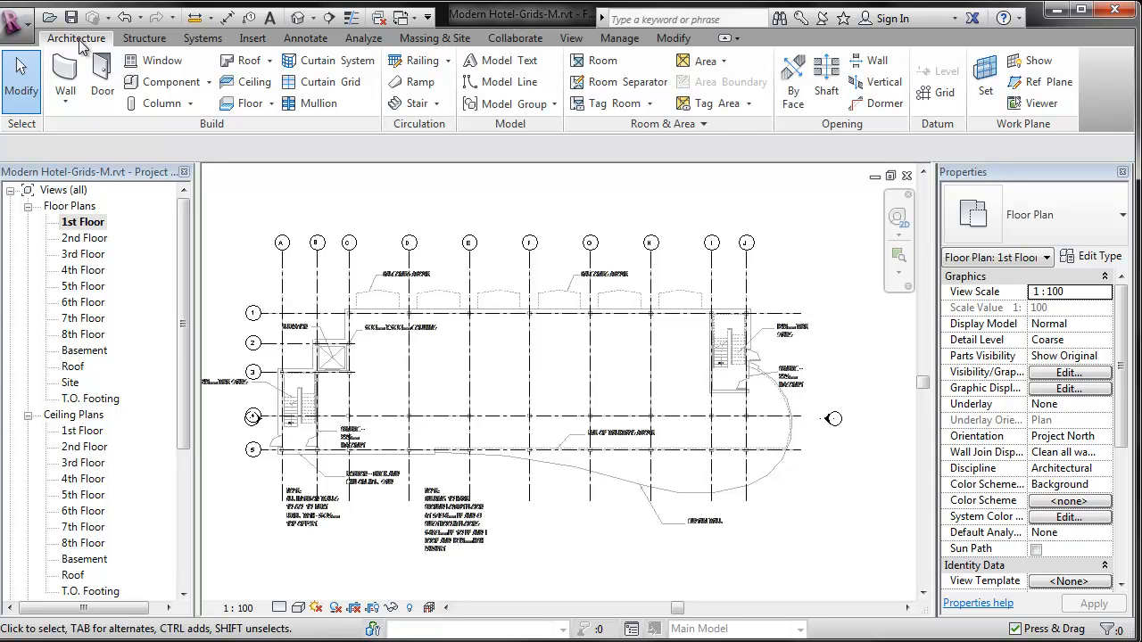
pyautogui.click(190, 105)
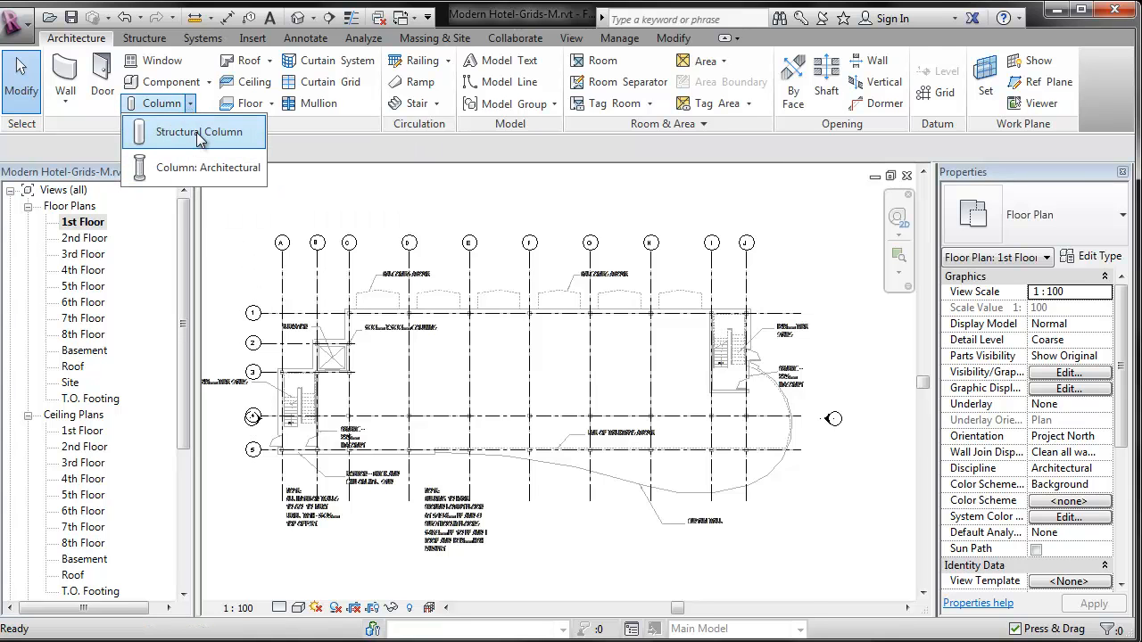
pyautogui.click(200, 134)
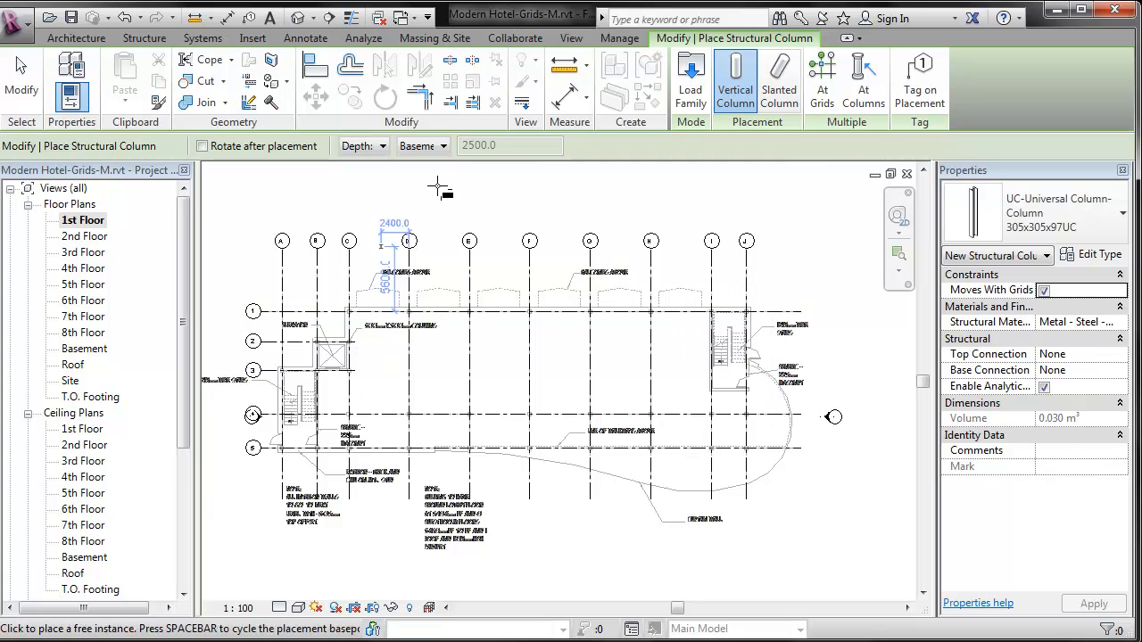
pyautogui.click(1122, 217)
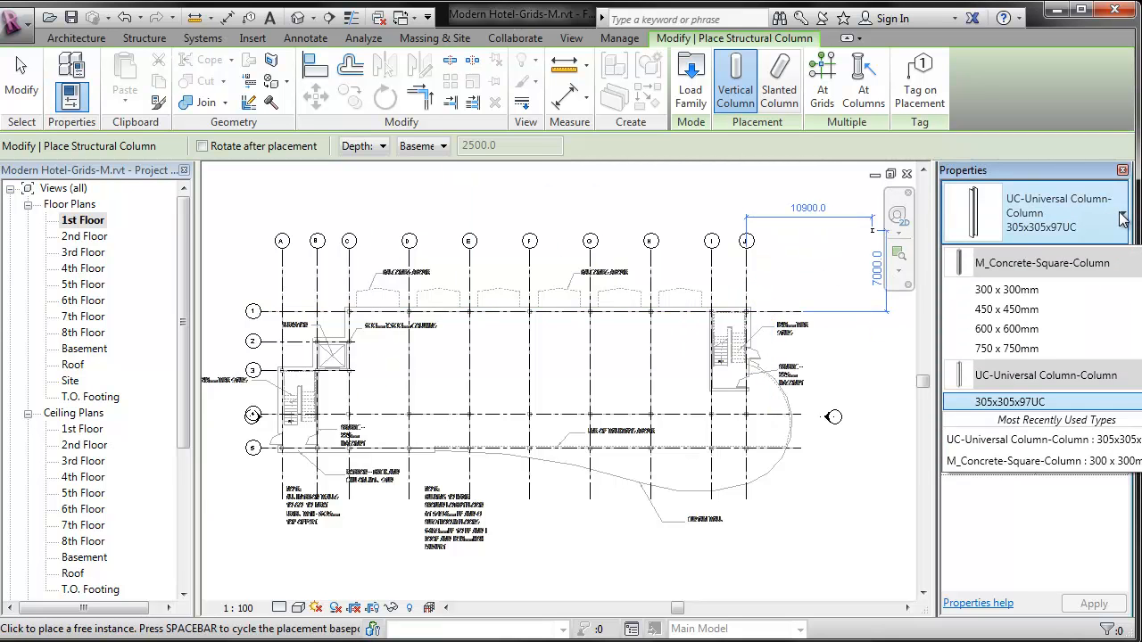
pyautogui.click(1122, 293)
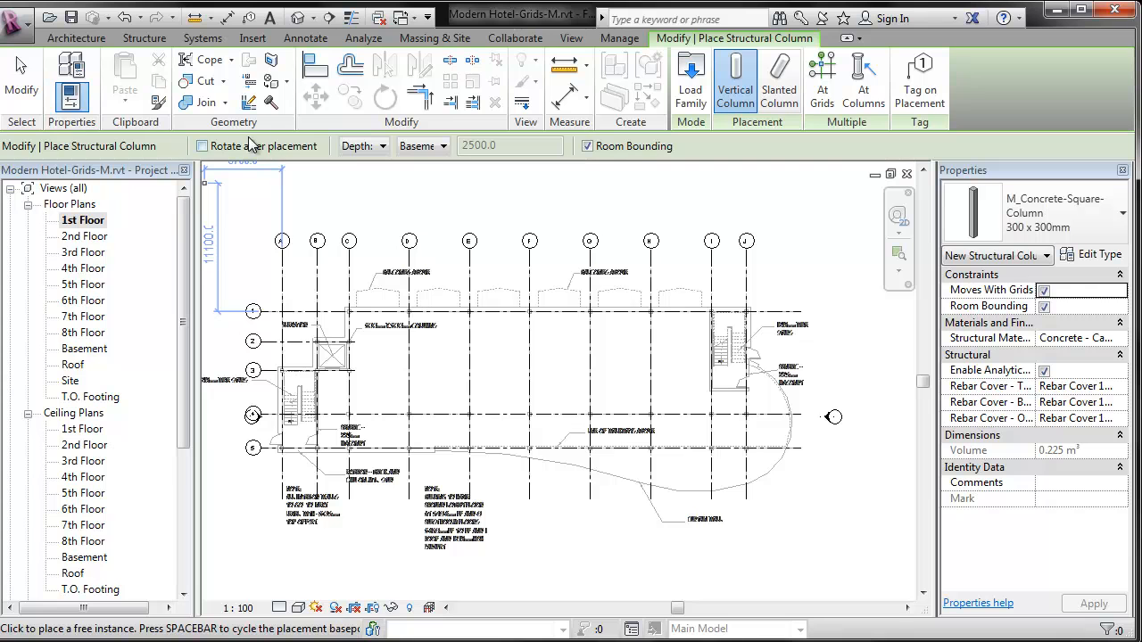
# - Set the structural columns to be placed by Height, reaching up to the 2nd Floor
pyautogui.click(384, 149)
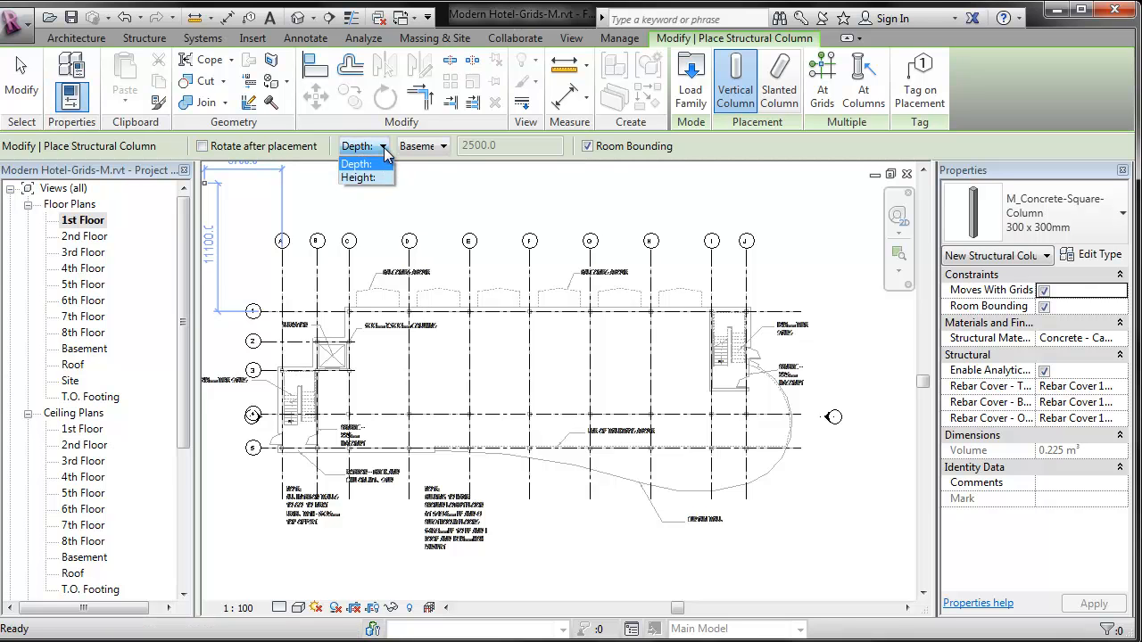
pyautogui.click(361, 157)
pyautogui.click(442, 147)
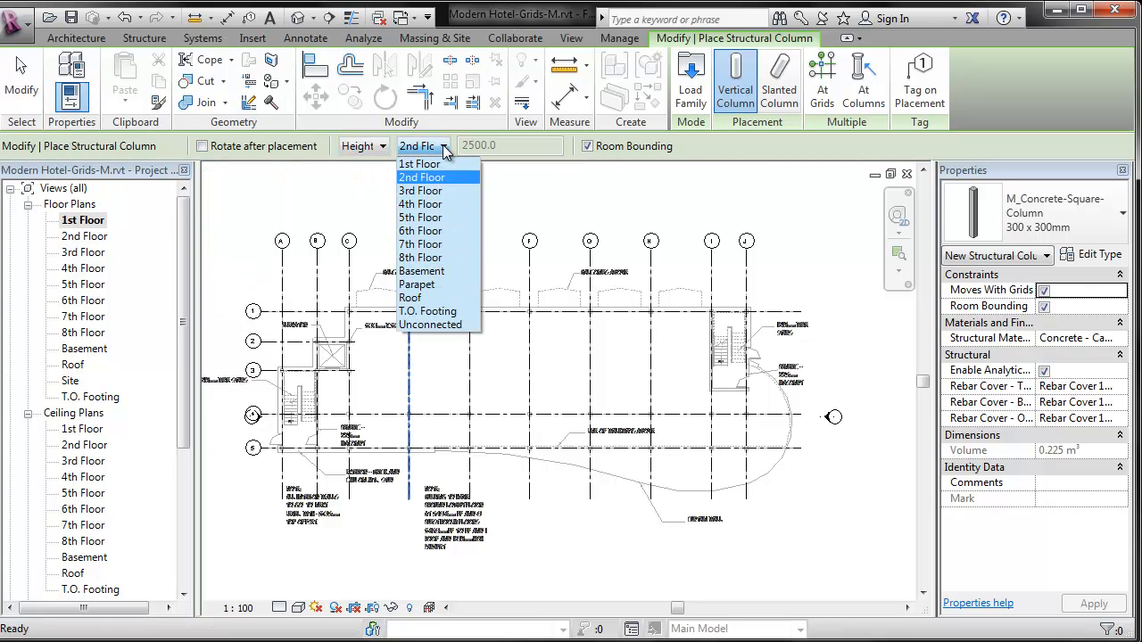
pyautogui.click(438, 177)
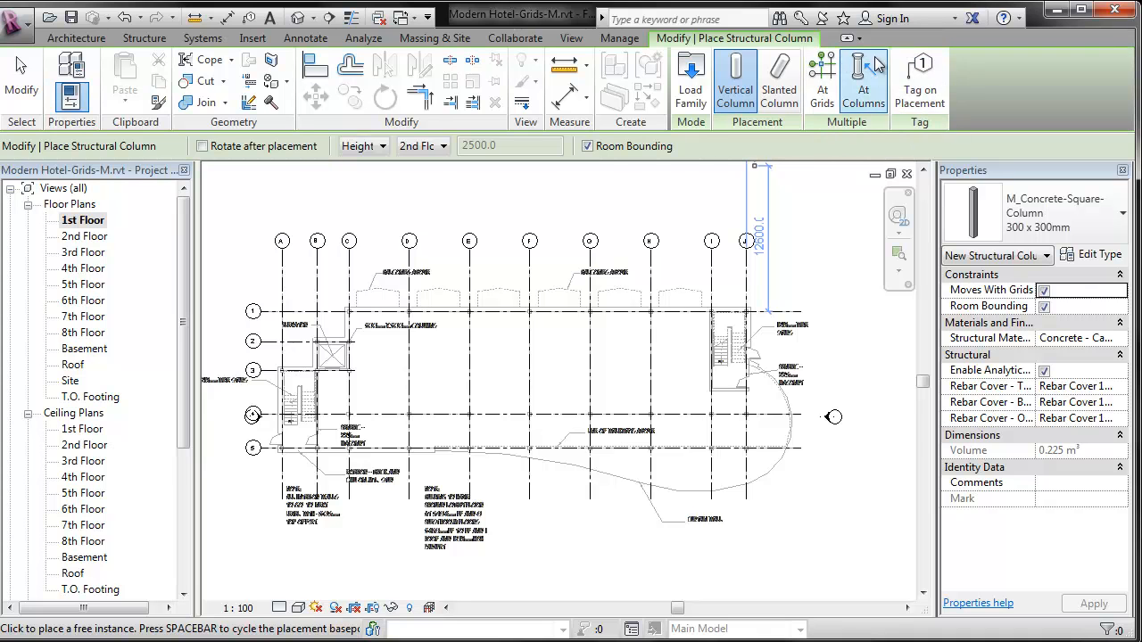
# - Place the 300 x 300mm columns at the intersections of all selected grids, finish the placement and exit the column command
pyautogui.click(826, 76)
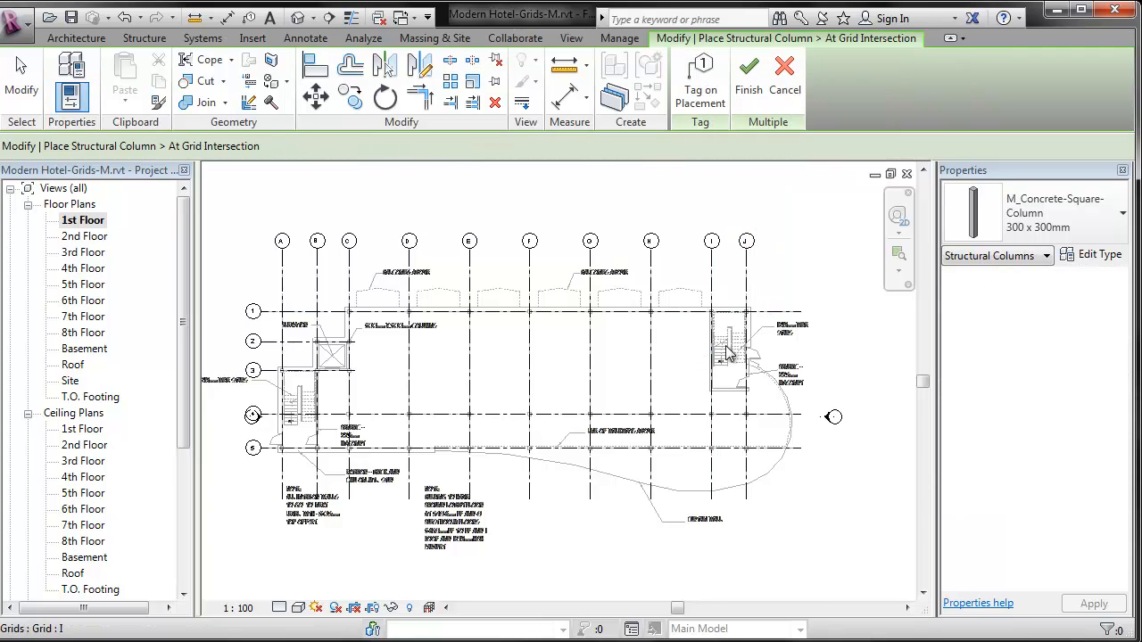
pyautogui.moveTo(843, 200); pyautogui.dragTo(256, 474)
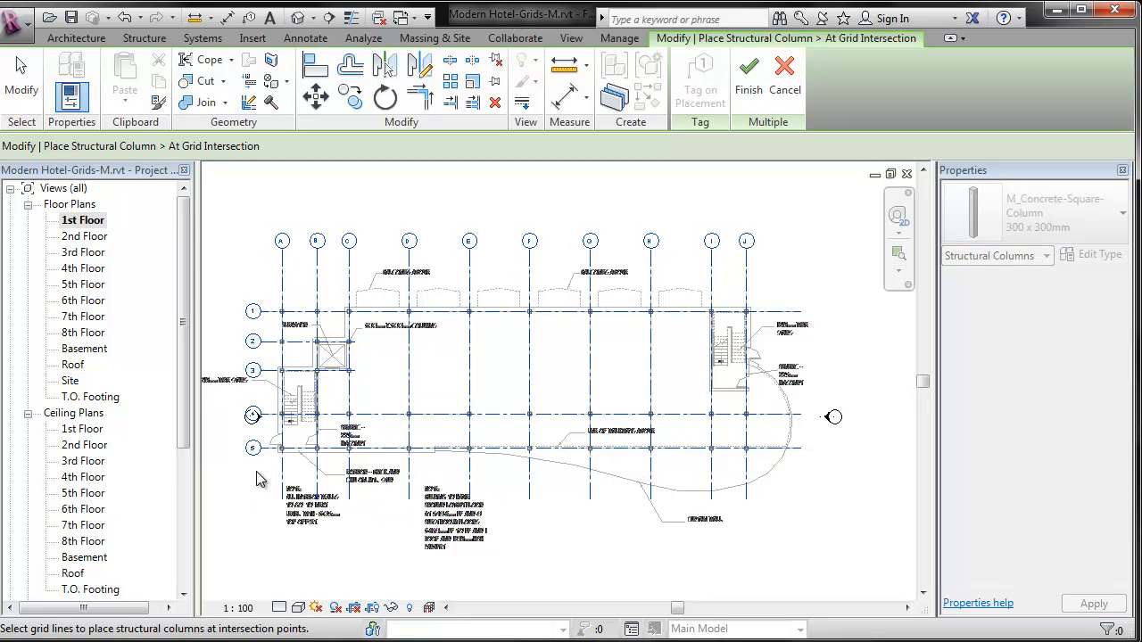
pyautogui.scroll(8, 277, 312)
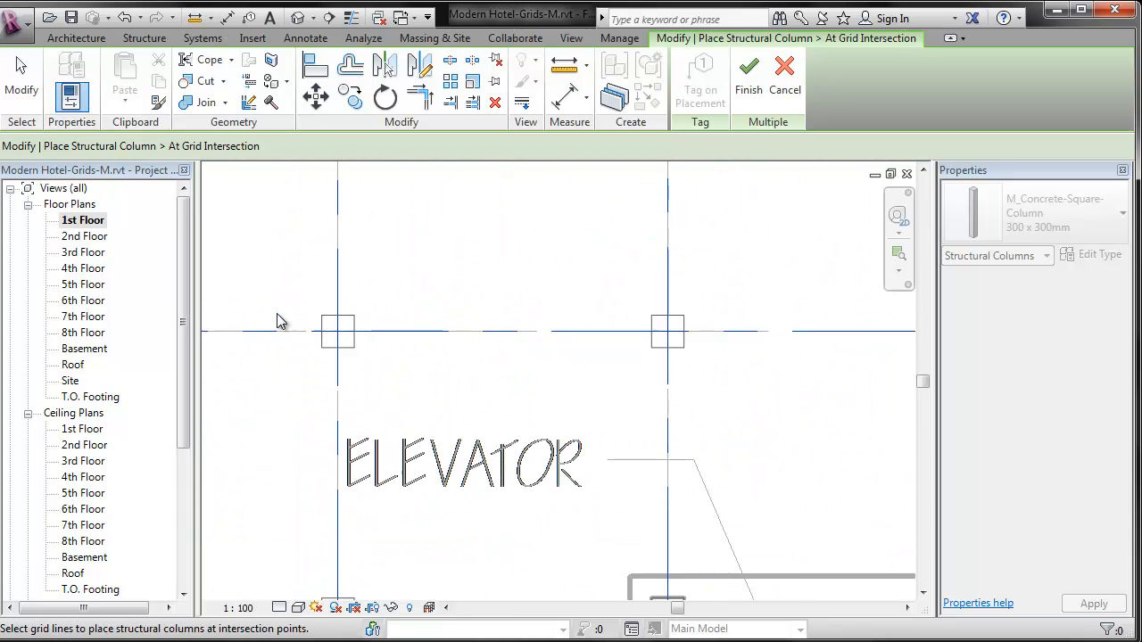
pyautogui.scroll(1, 277, 321)
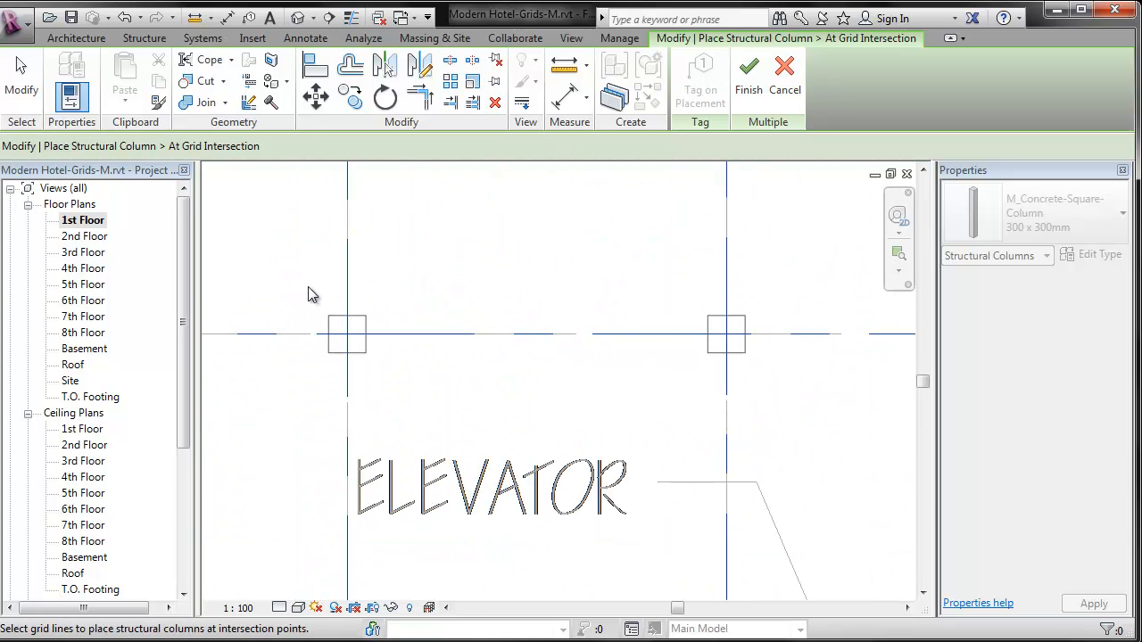
pyautogui.scroll(-1, 308, 288)
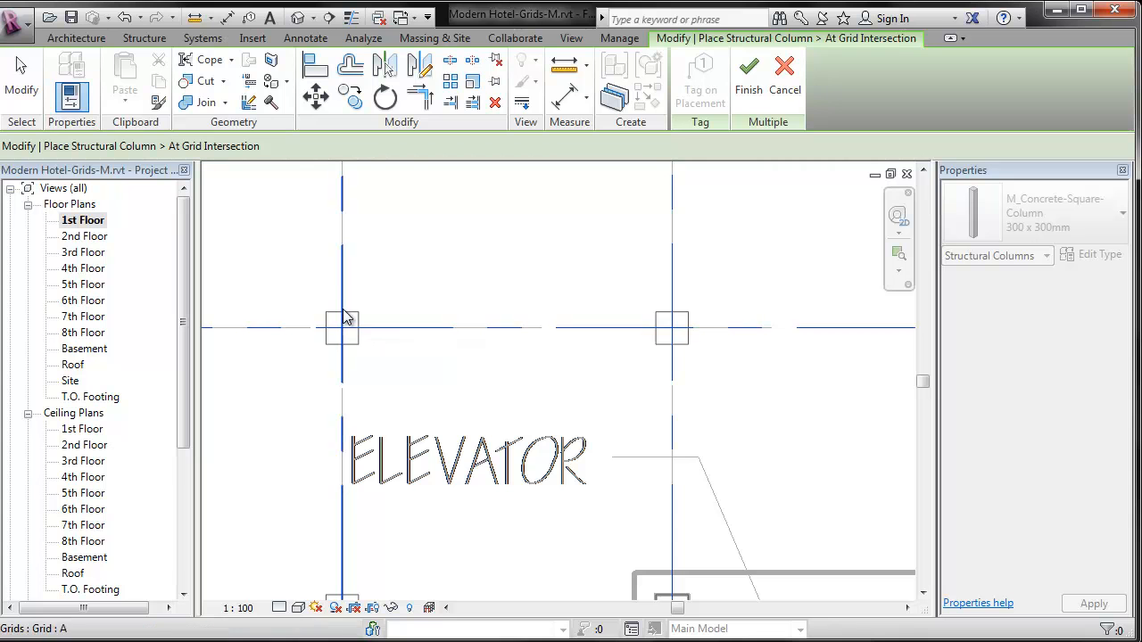
pyautogui.scroll(-5, 375, 268)
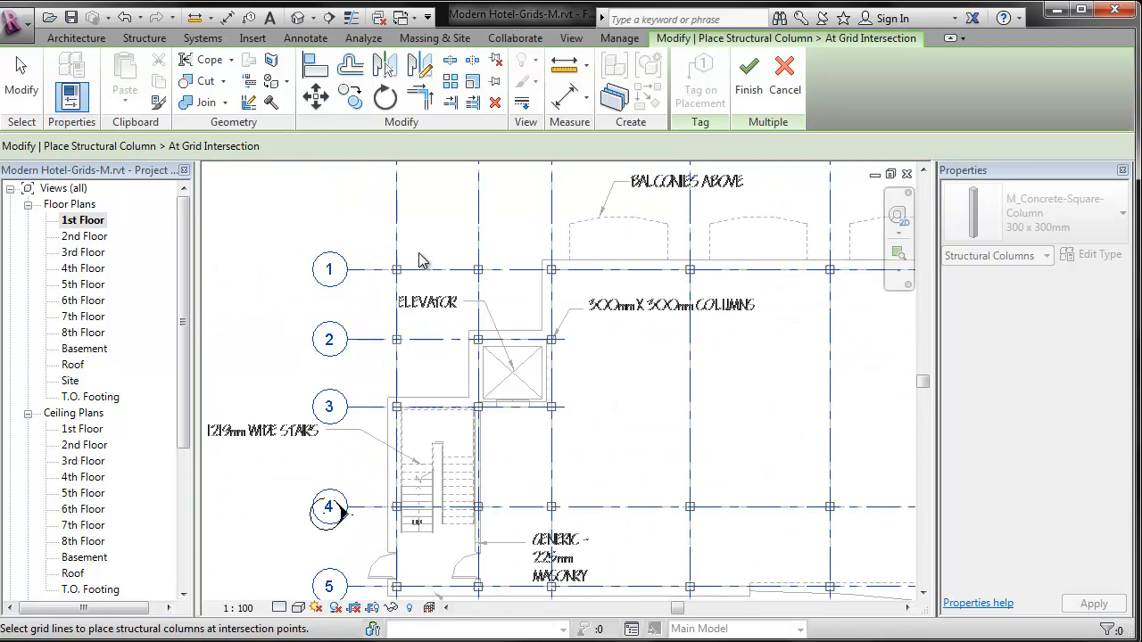
pyautogui.scroll(-2, 352, 283)
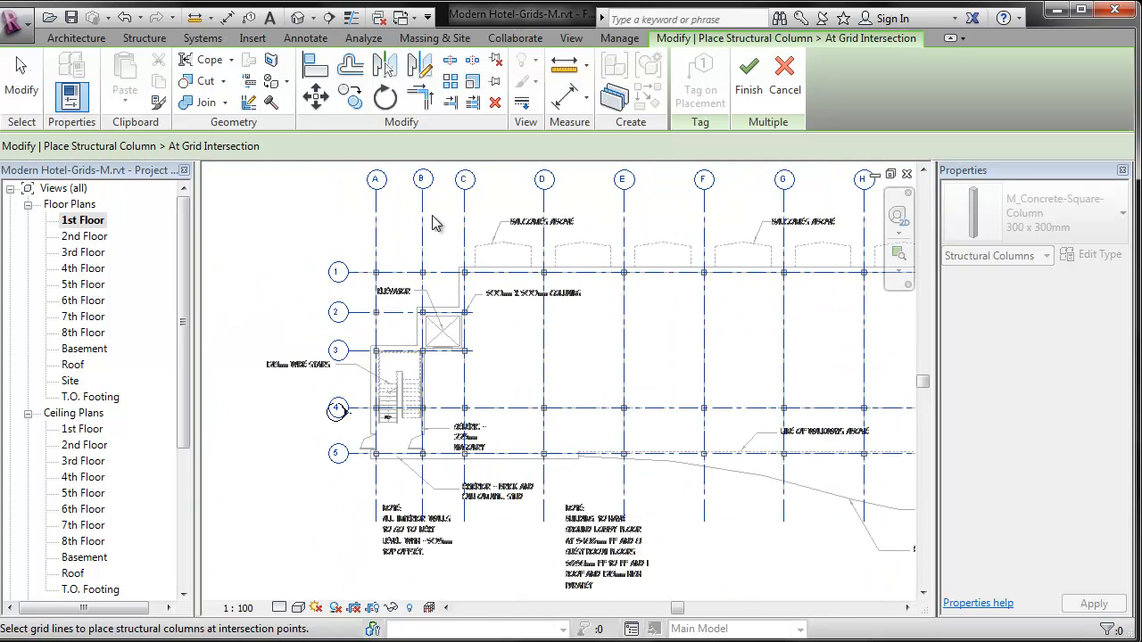
pyautogui.click(747, 79)
pyautogui.scroll(3, 375, 247)
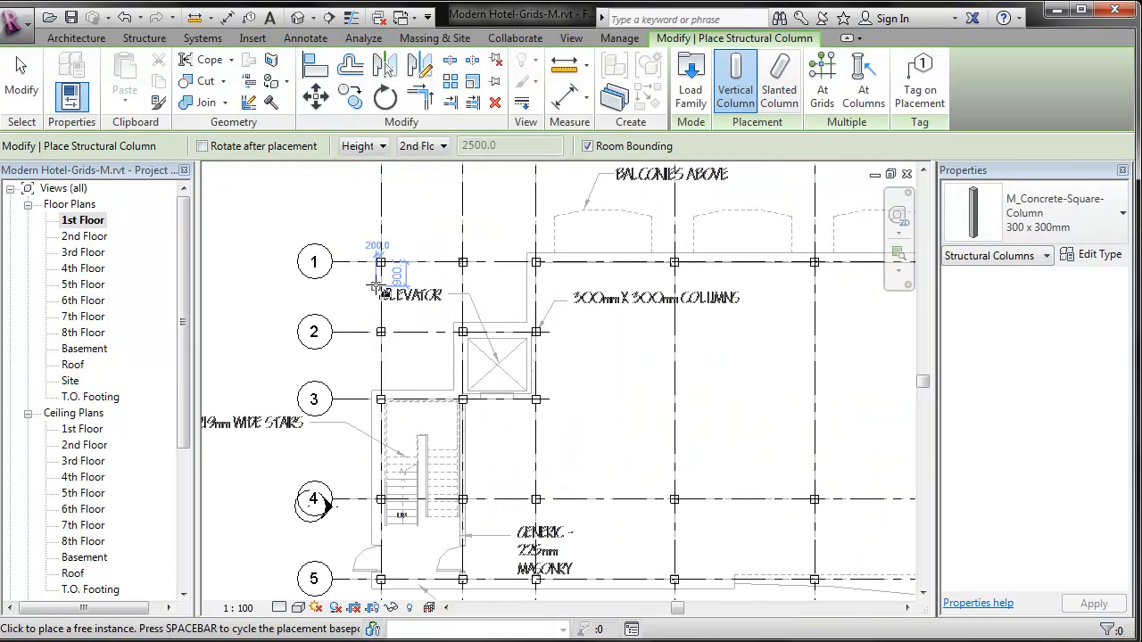
pyautogui.press('Escape')
pyautogui.press('Escape')
# - Delete the three unneeded columns outside the building outline, at grid intersections A-1, B-1 and A-2
pyautogui.moveTo(359, 240); pyautogui.dragTo(465, 289)
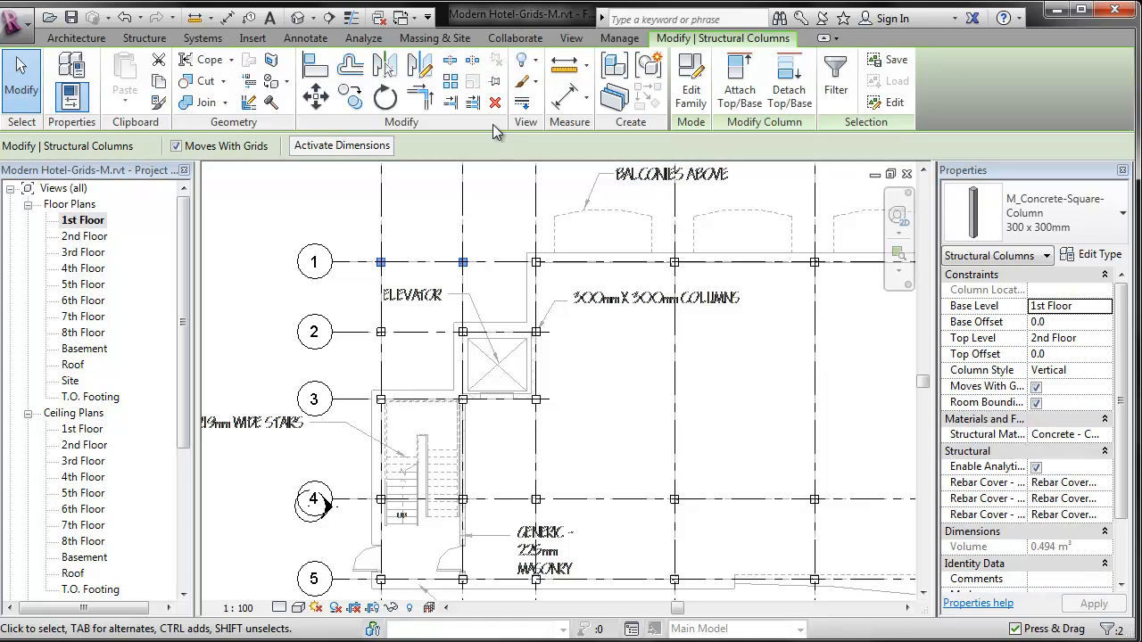
pyautogui.click(495, 105)
pyautogui.click(381, 332)
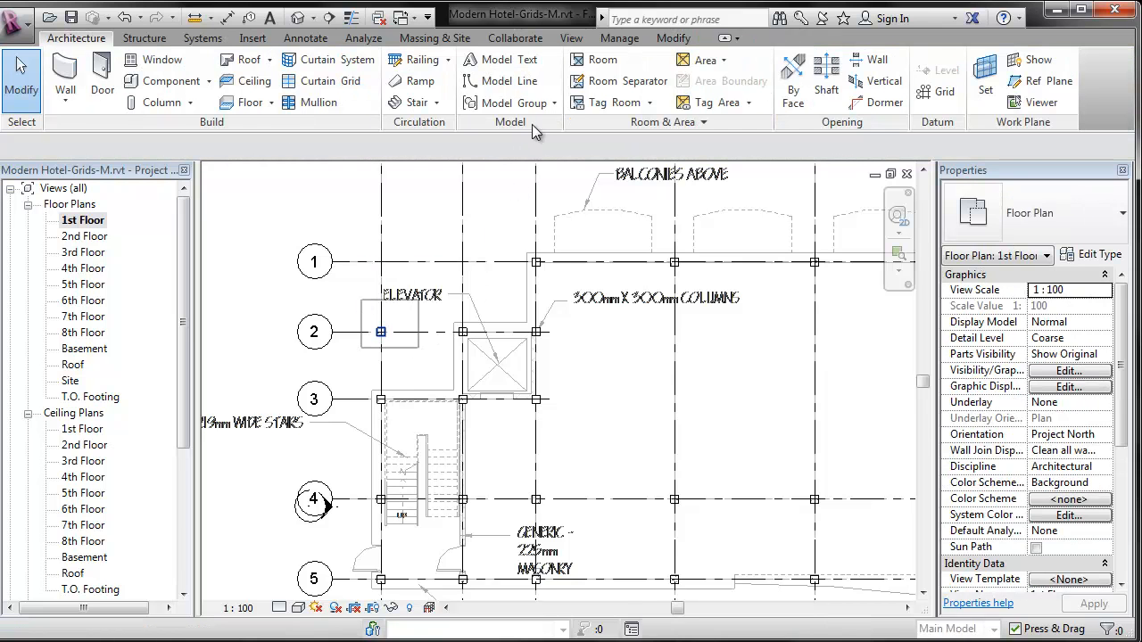
pyautogui.click(495, 104)
pyautogui.moveTo(667, 426); pyautogui.dragTo(587, 384, button='middle')
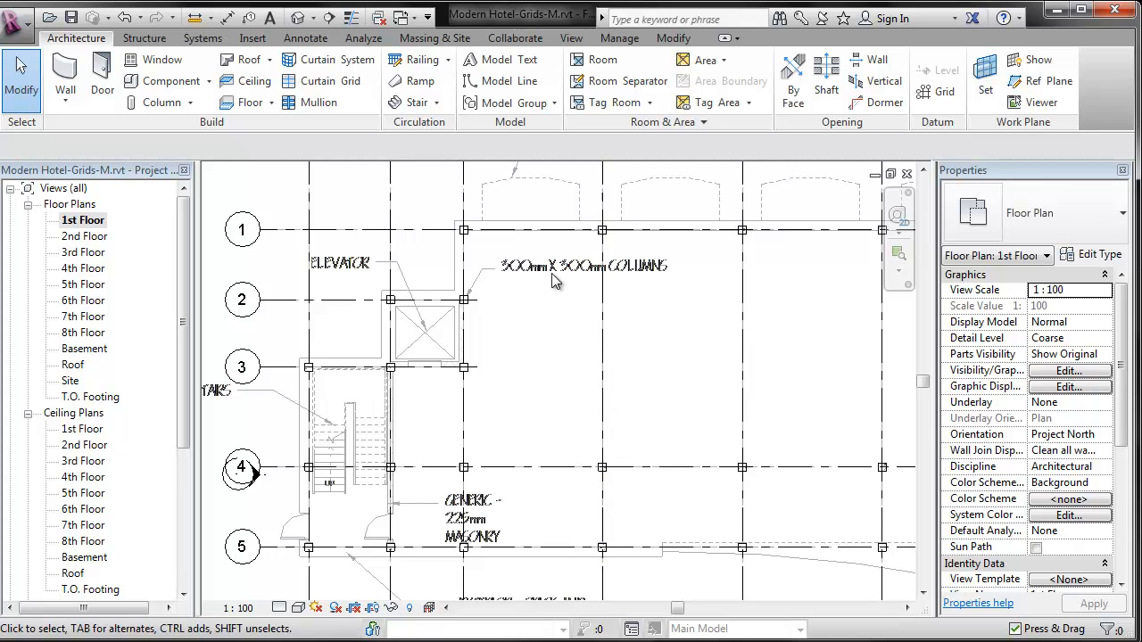
# - Open the default 3D view and select all instances of the 300 x 300mm concrete column visible in it
pyautogui.click(297, 18)
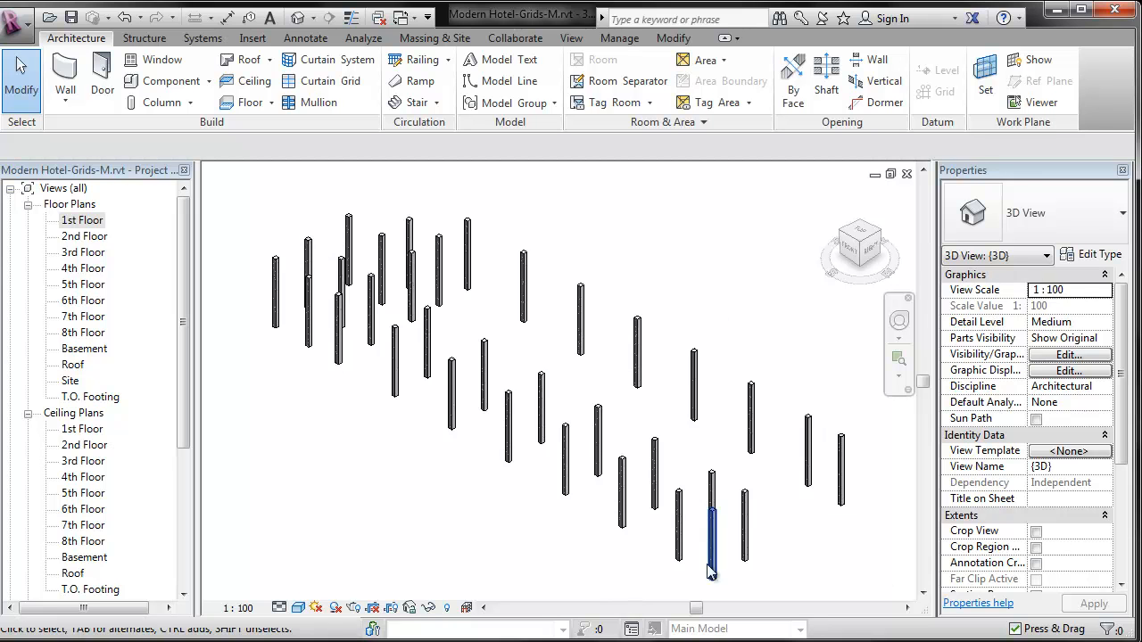
pyautogui.moveTo(868, 535); pyautogui.dragTo(239, 218)
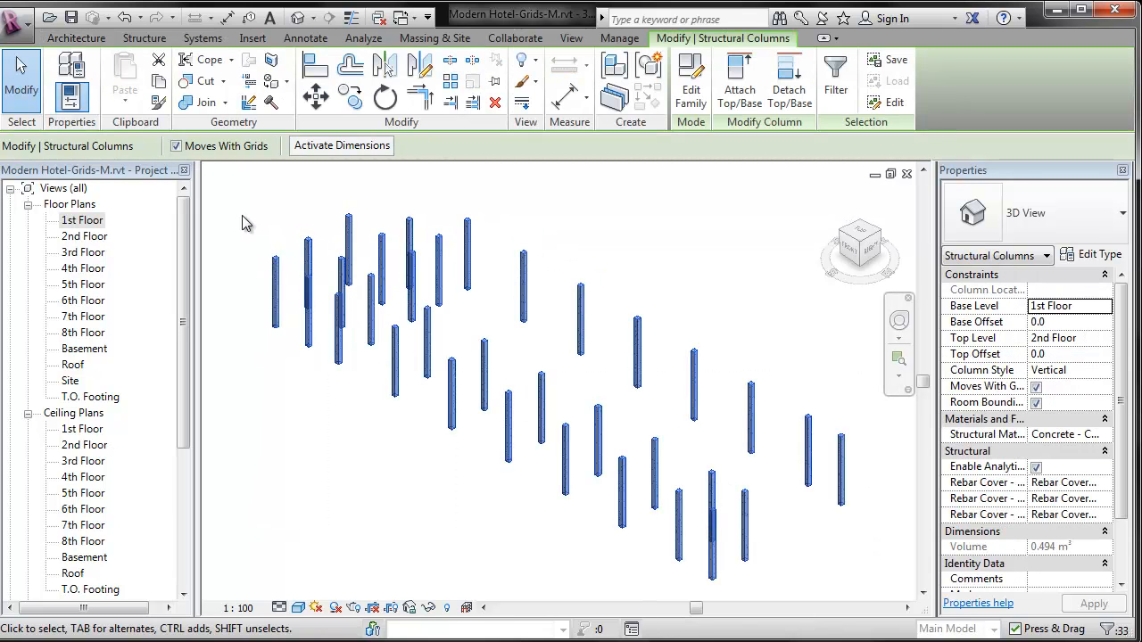
pyautogui.click(242, 212)
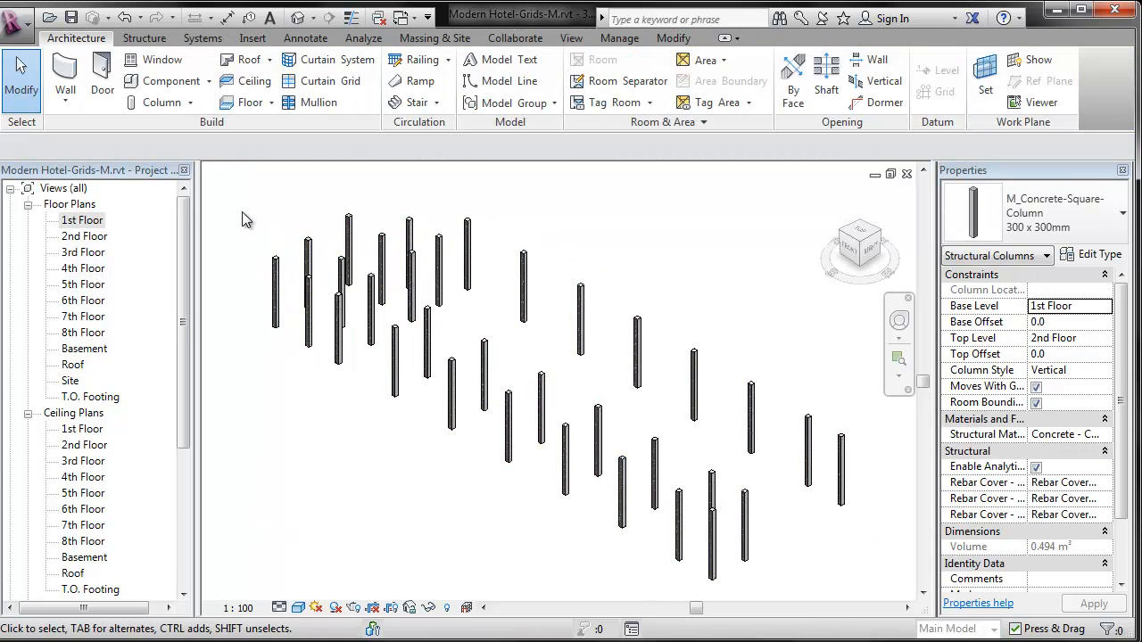
pyautogui.click(274, 264)
pyautogui.rightClick(273, 259)
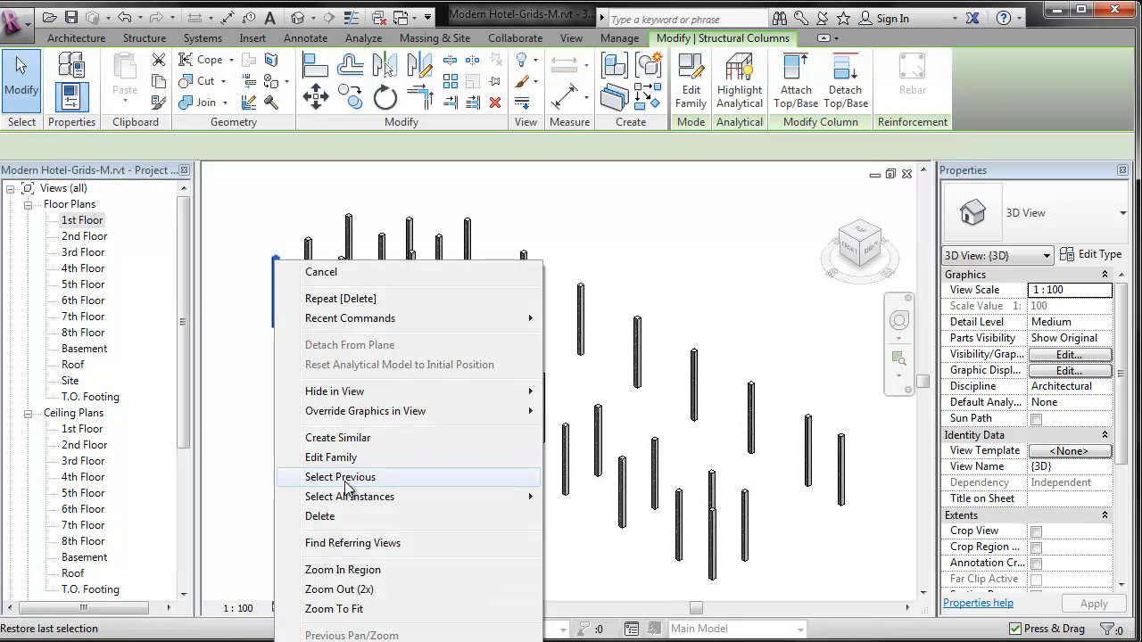
pyautogui.moveTo(509, 497)
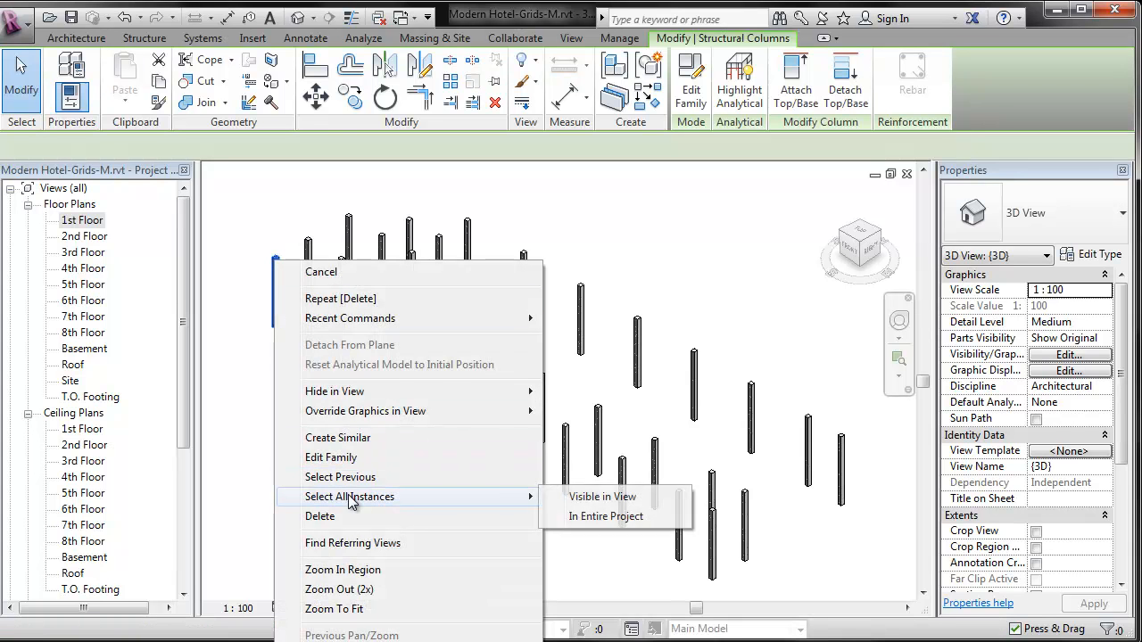
pyautogui.click(602, 500)
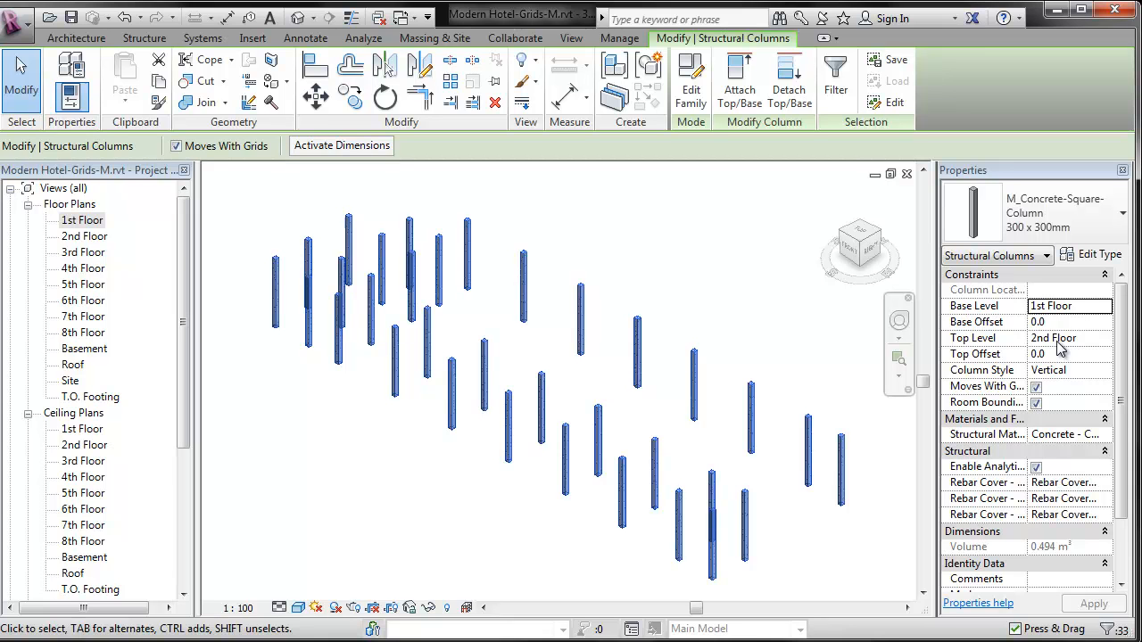
# - Set the selected columns' base level to T.O. Footing and top level to Roof, apply the changes and clear the selection
pyautogui.click(1106, 309)
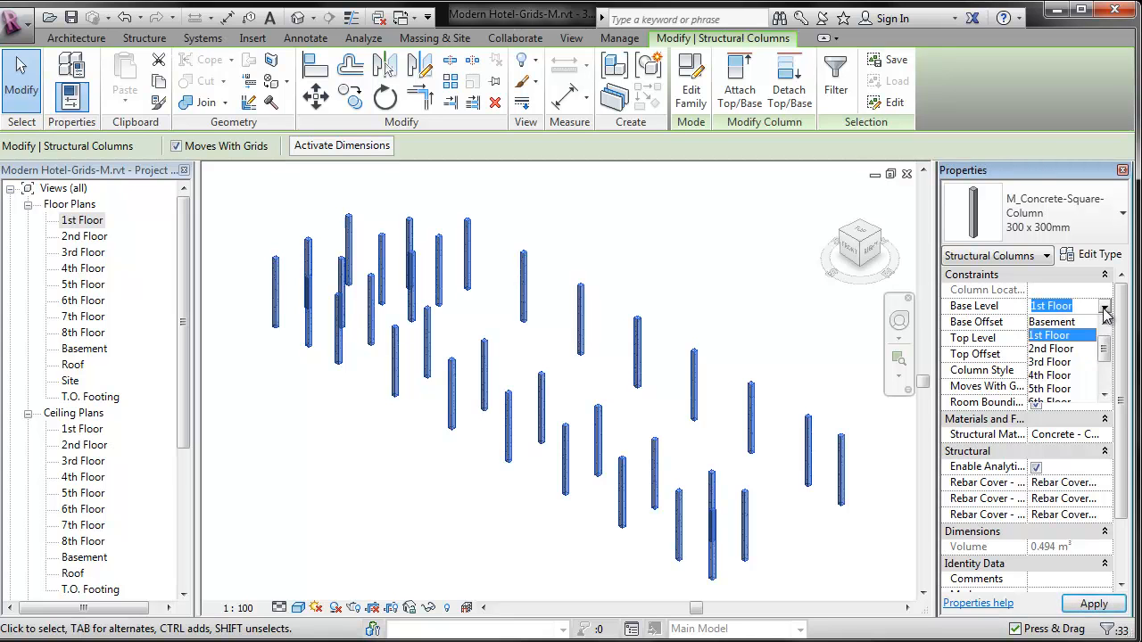
pyautogui.moveTo(1104, 344)
pyautogui.mouseDown()
pyautogui.moveTo(1104, 373)
pyautogui.moveTo(1105, 332)
pyautogui.mouseUp()
pyautogui.click(1090, 323)
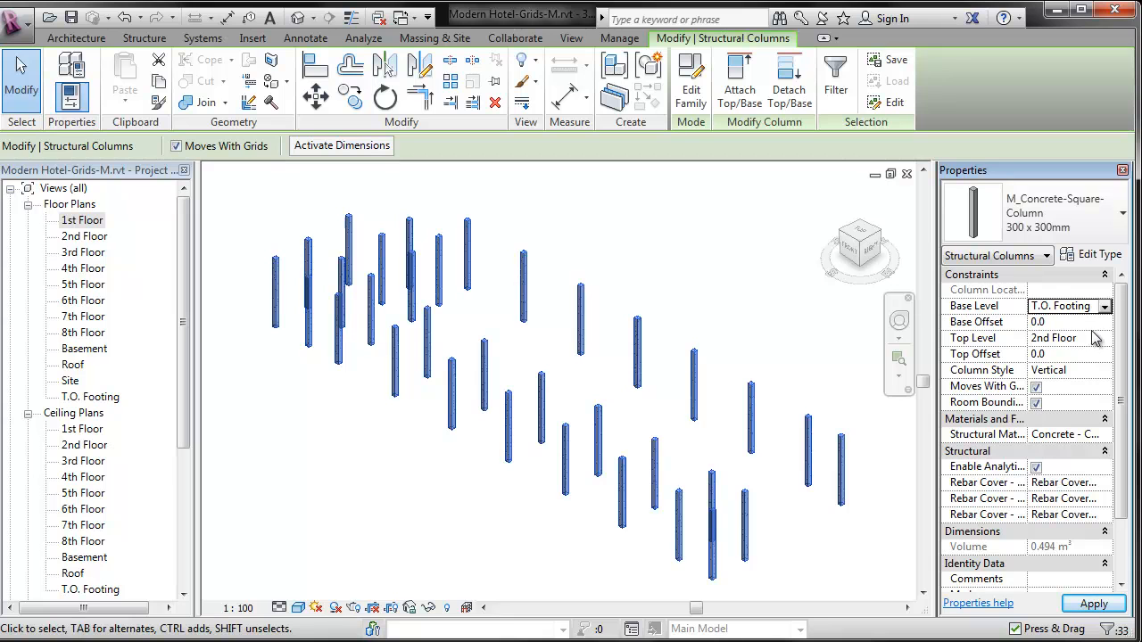
pyautogui.click(1106, 339)
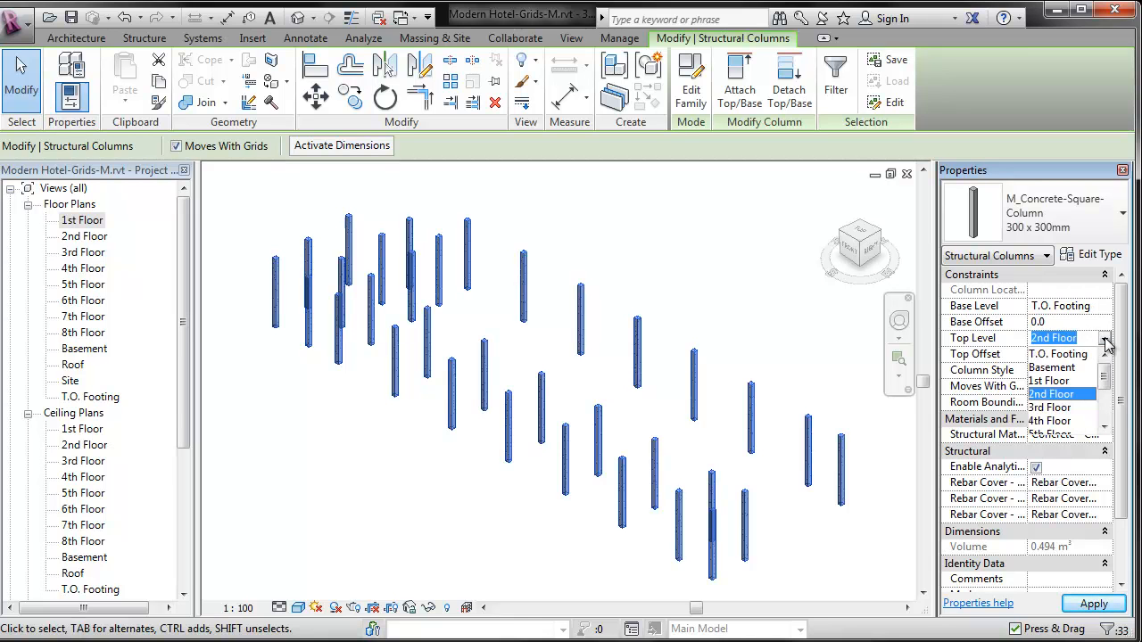
pyautogui.moveTo(1104, 373); pyautogui.dragTo(1104, 403)
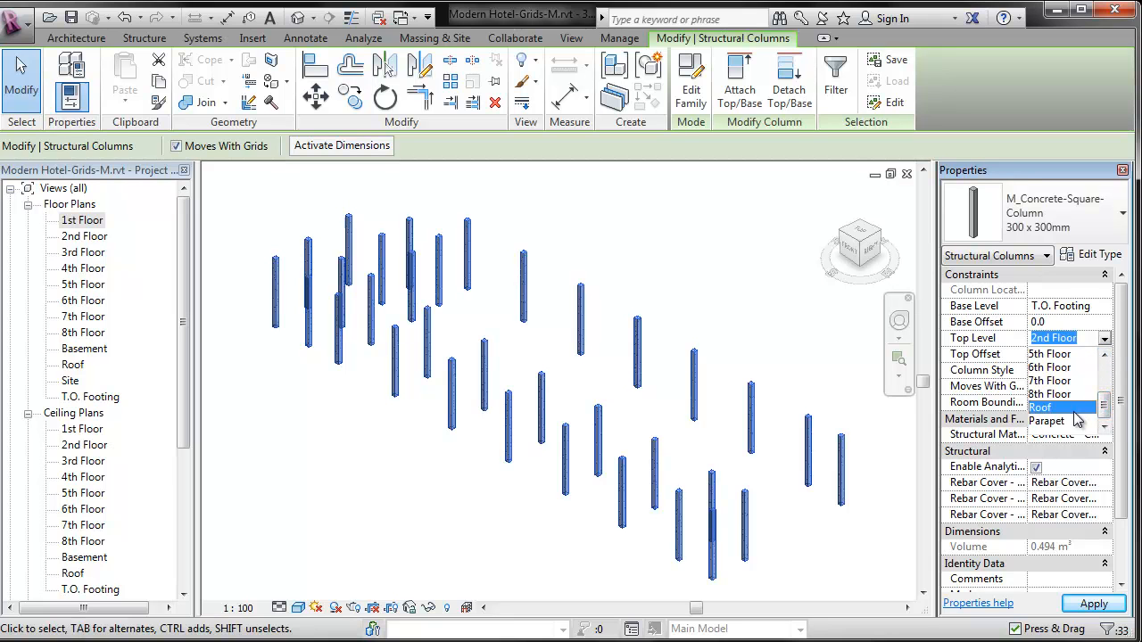
pyautogui.click(1052, 407)
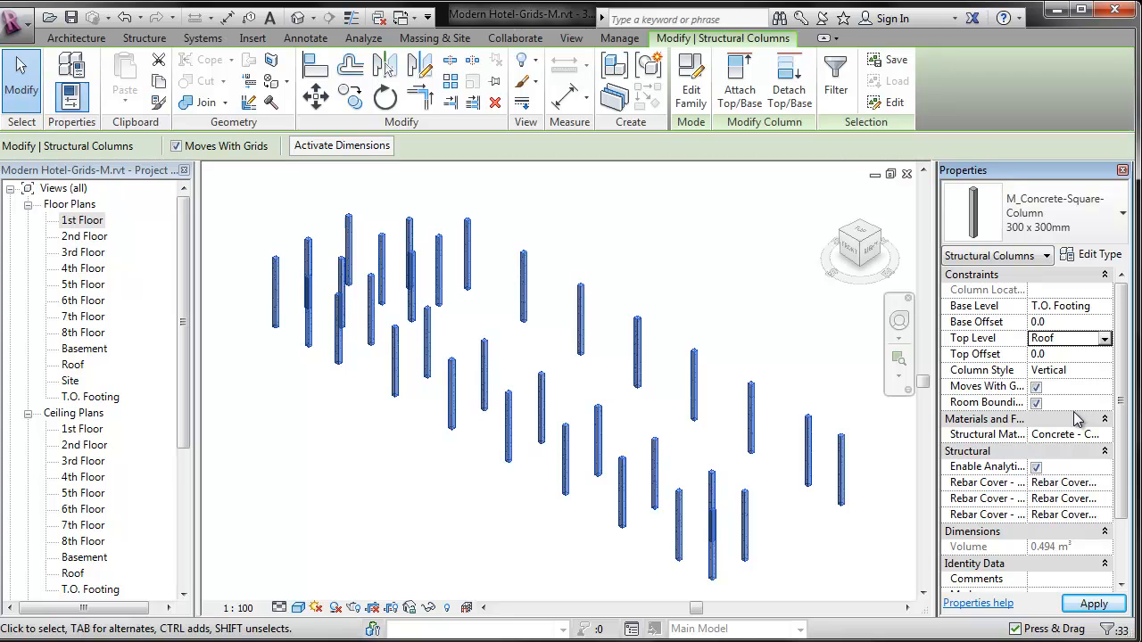
pyautogui.click(1094, 604)
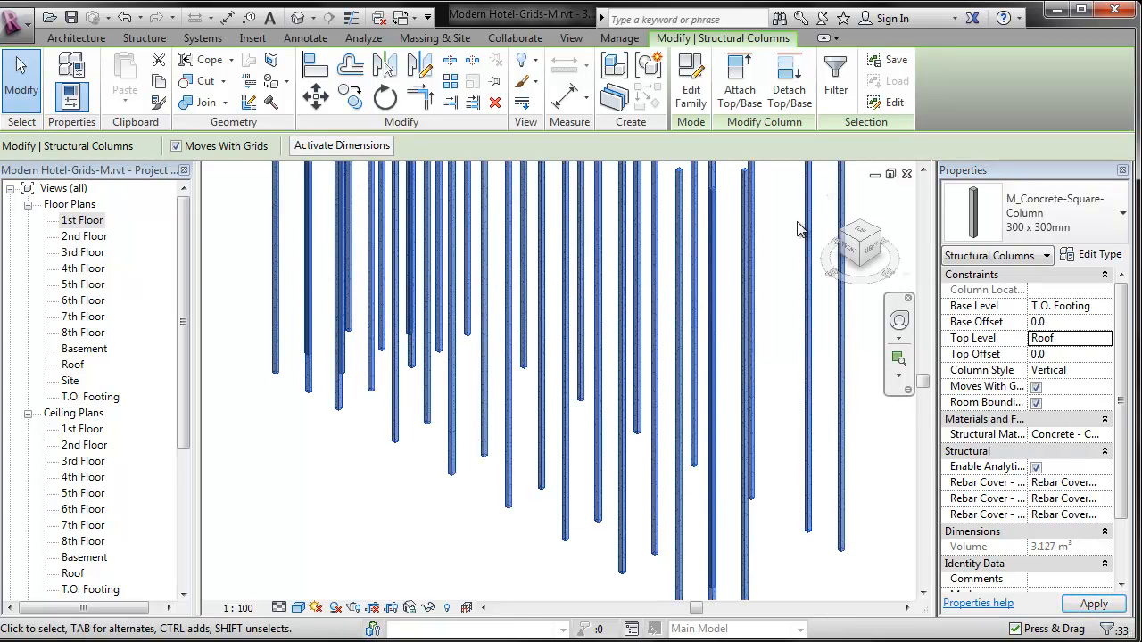
pyautogui.click(790, 229)
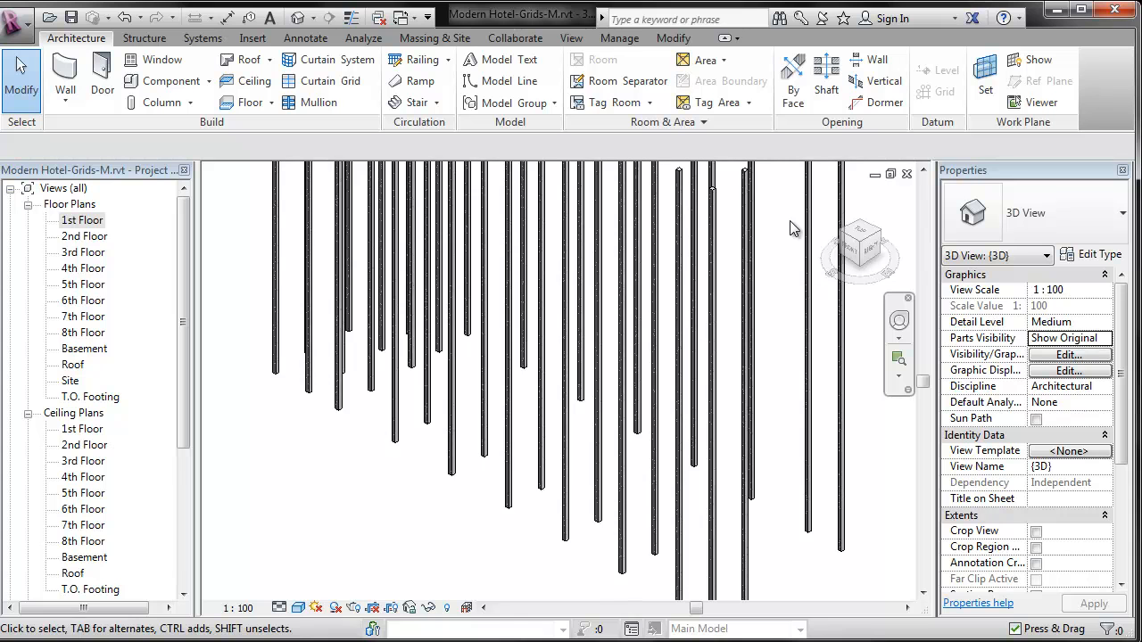
# - Check the extended columns in 3D and in the 6th Floor, 7th Floor, 3rd Floor and T.O. Footing plans, and close those plans
pyautogui.scroll(-1, 673, 484)
pyautogui.scroll(-1, 673, 483)
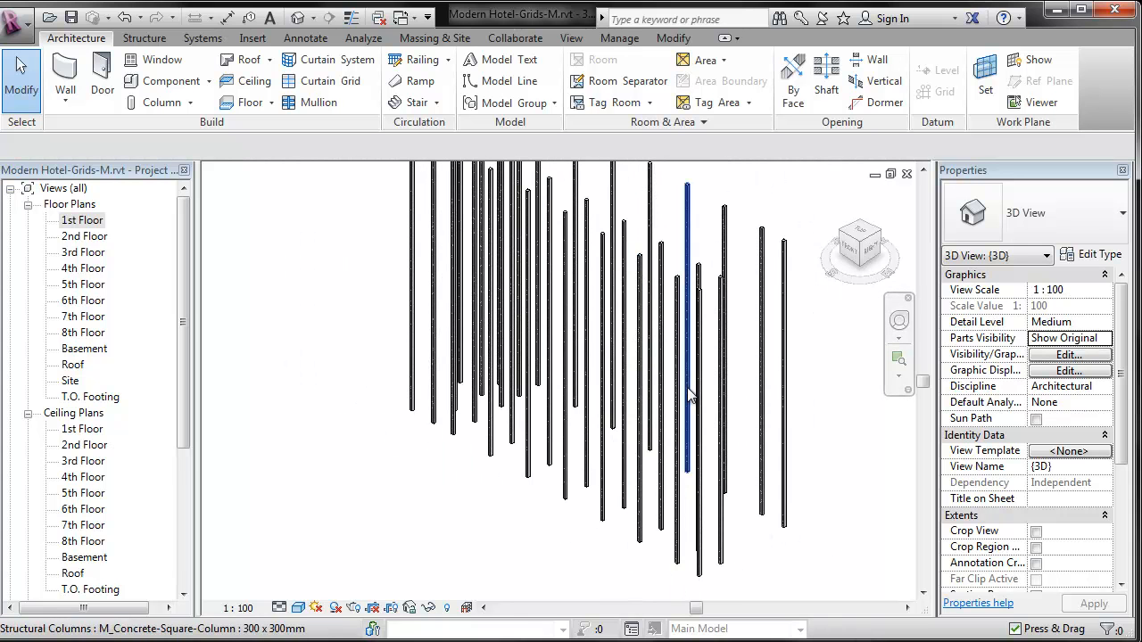
pyautogui.doubleClick(89, 302)
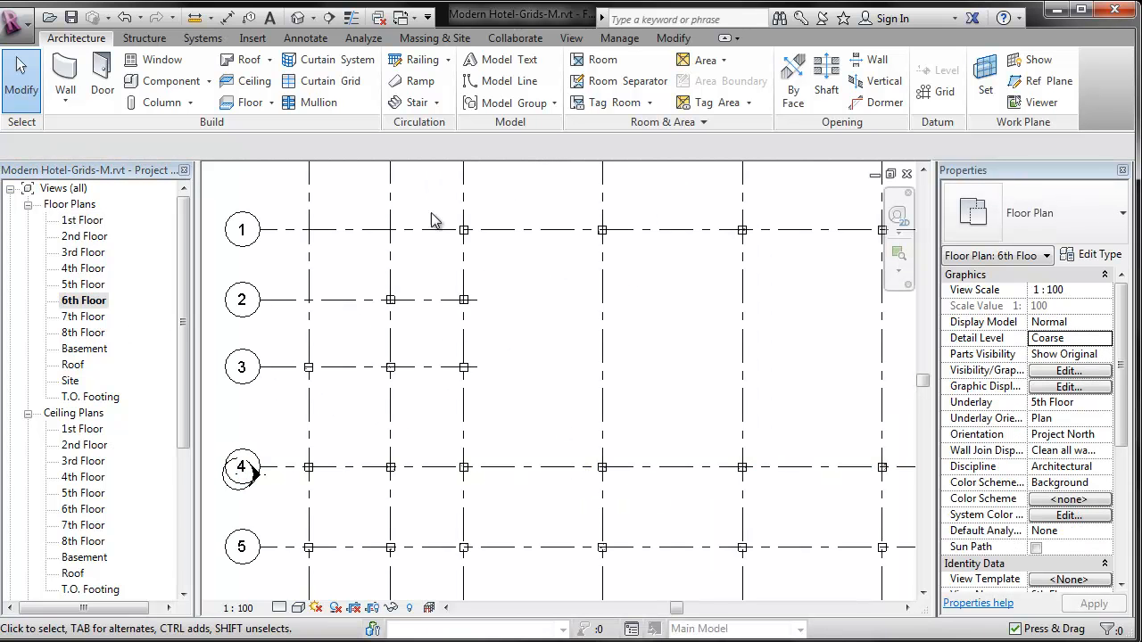
pyautogui.doubleClick(84, 319)
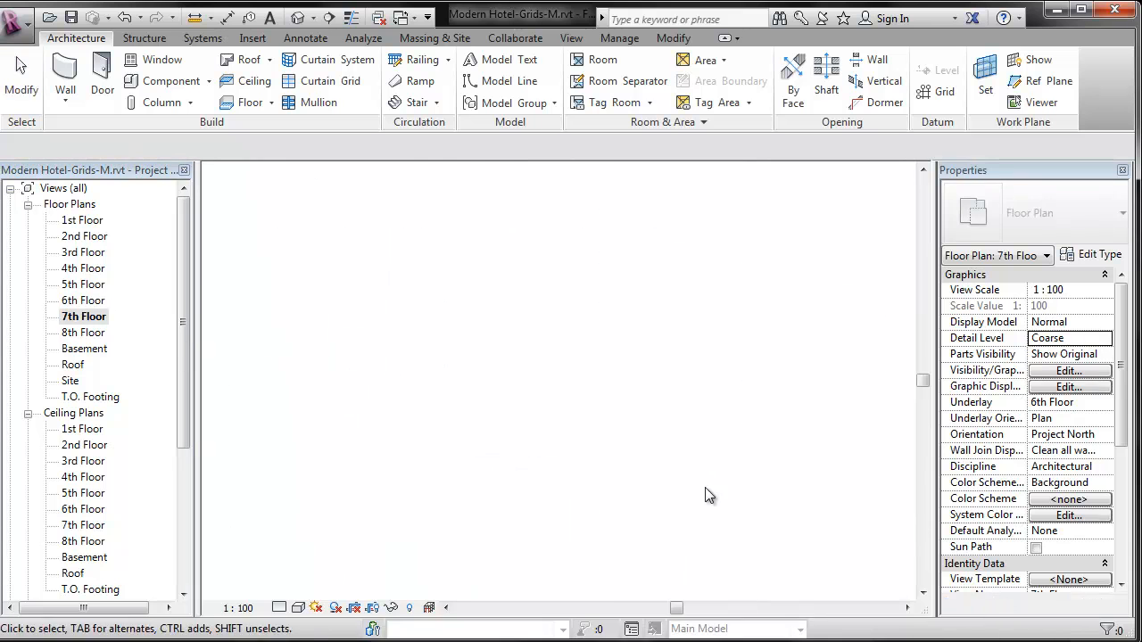
pyautogui.doubleClick(83, 252)
pyautogui.doubleClick(91, 397)
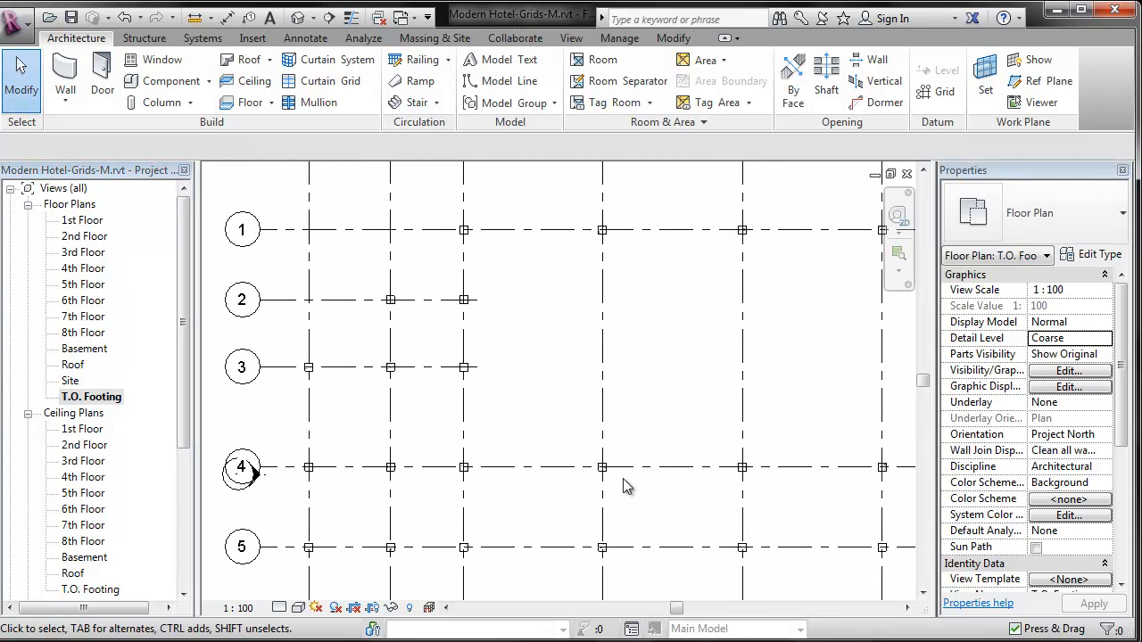
pyautogui.click(906, 174)
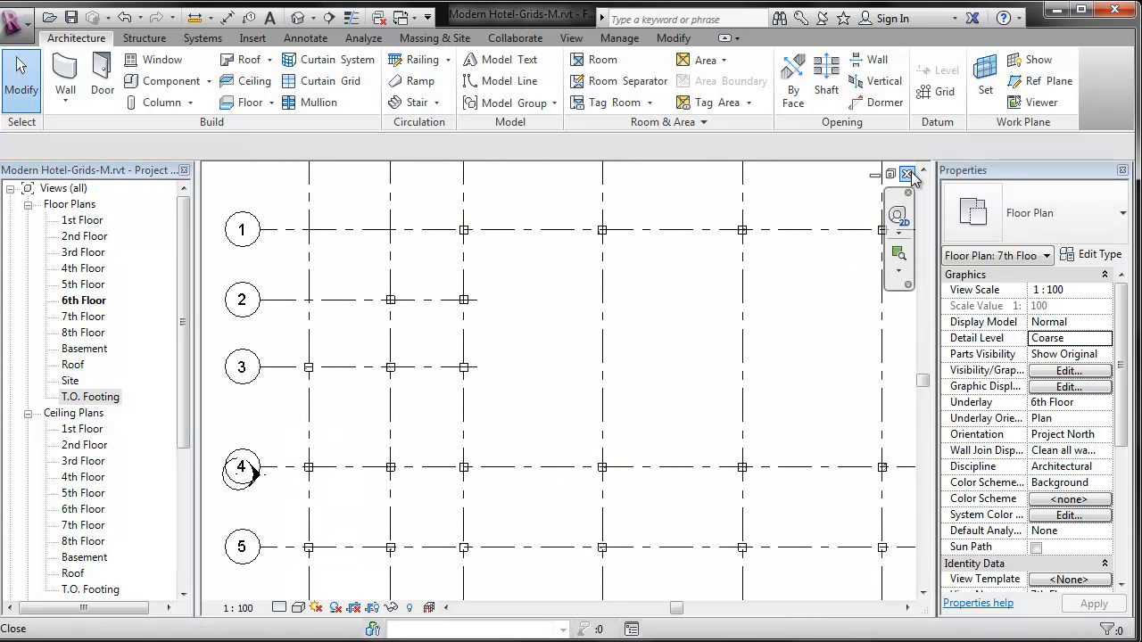
pyautogui.click(911, 172)
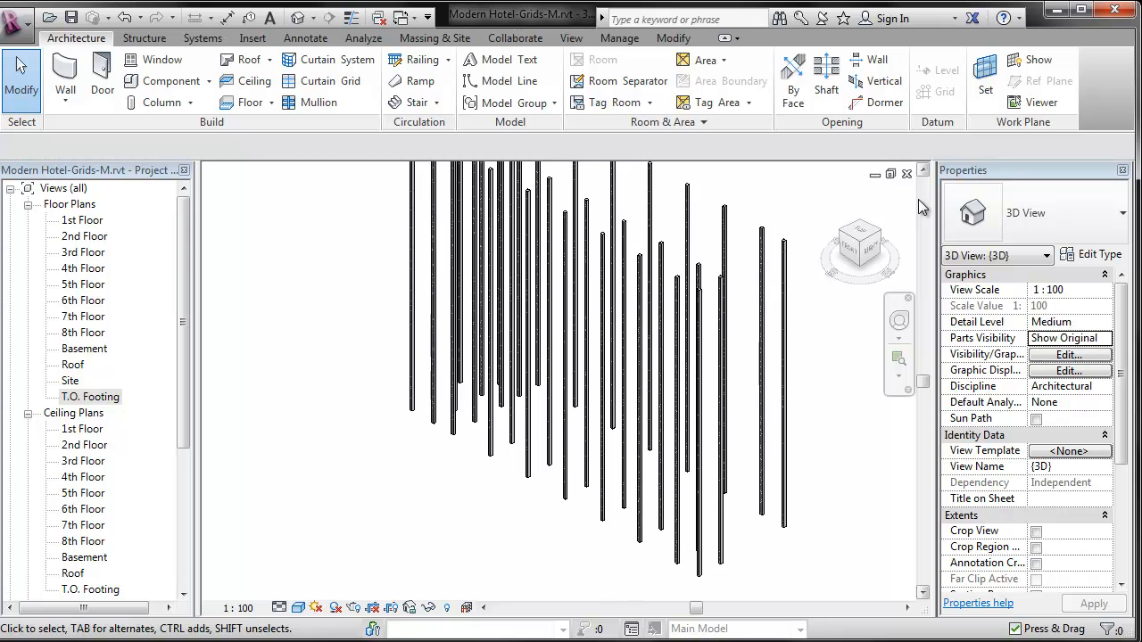
# - Return to the 1st Floor plan and fit the whole drawing in the view
pyautogui.doubleClick(93, 223)
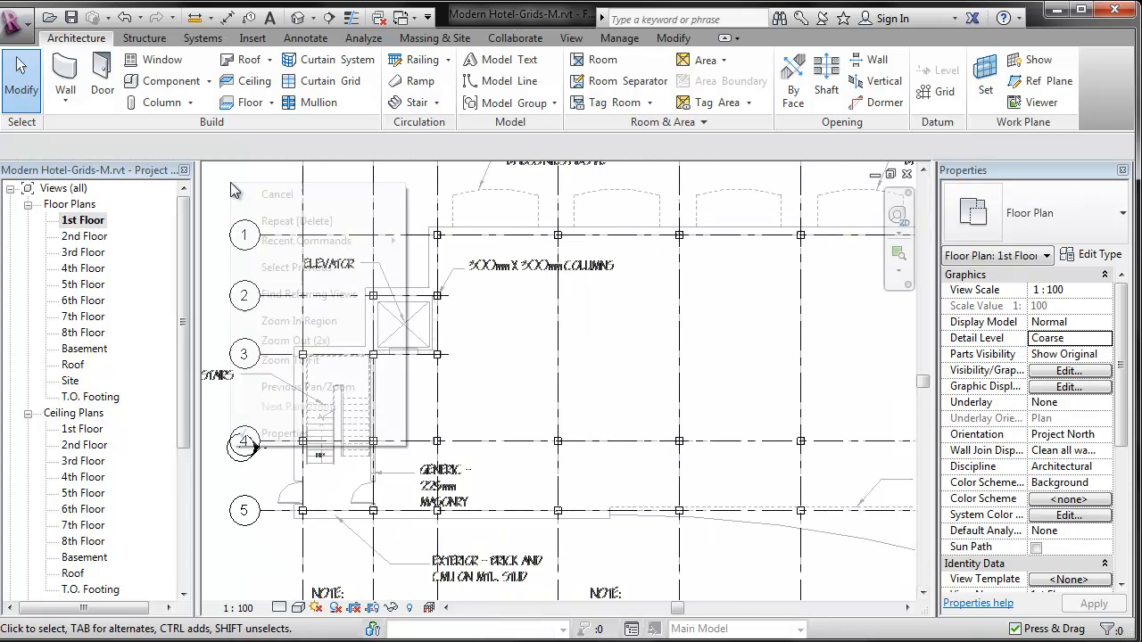
pyautogui.rightClick(232, 184)
pyautogui.click(299, 363)
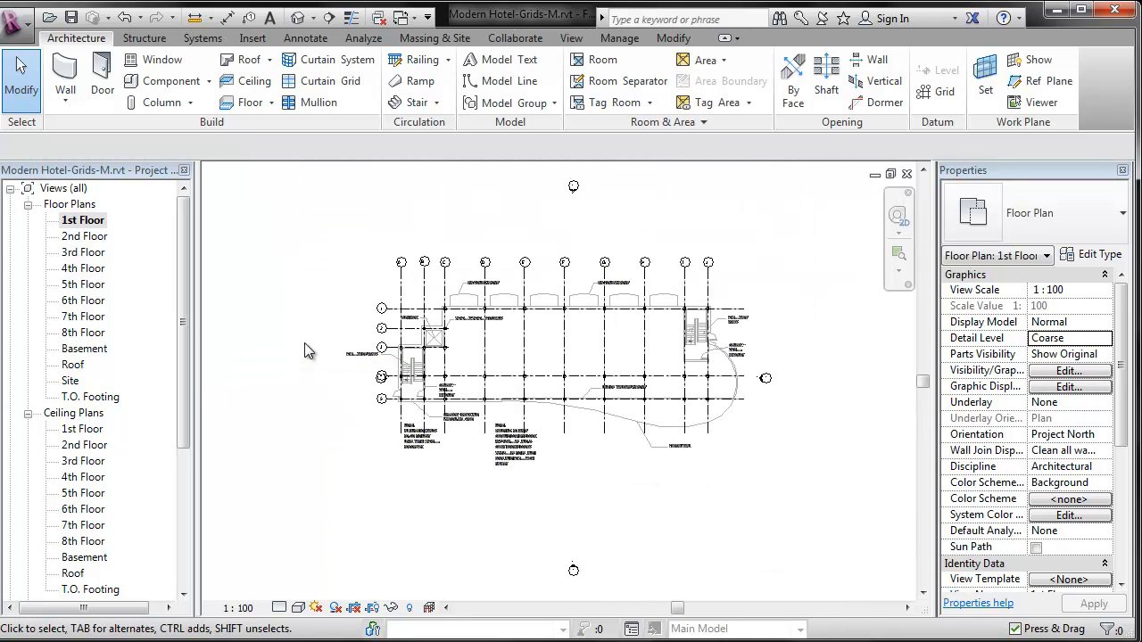